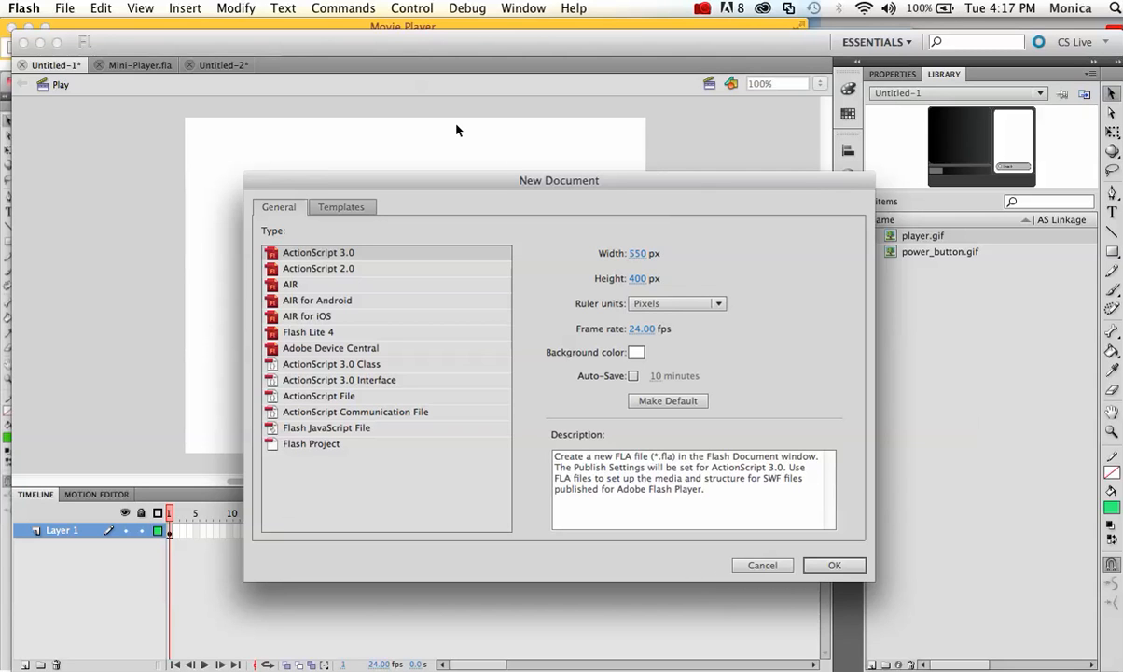
Create a new ActionScript 3.0 document and reposition the floating Scene panel beside the stage
{"action": "left_click", "coordinate": [300, 259]}
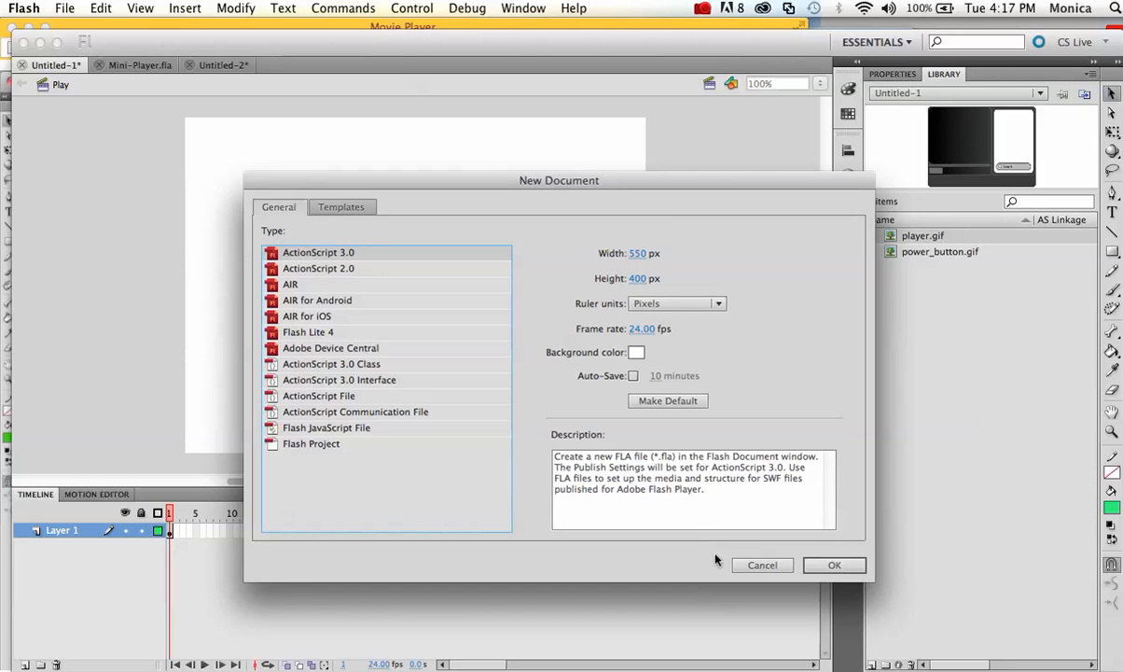
{"action": "left_click", "coordinate": [835, 569]}
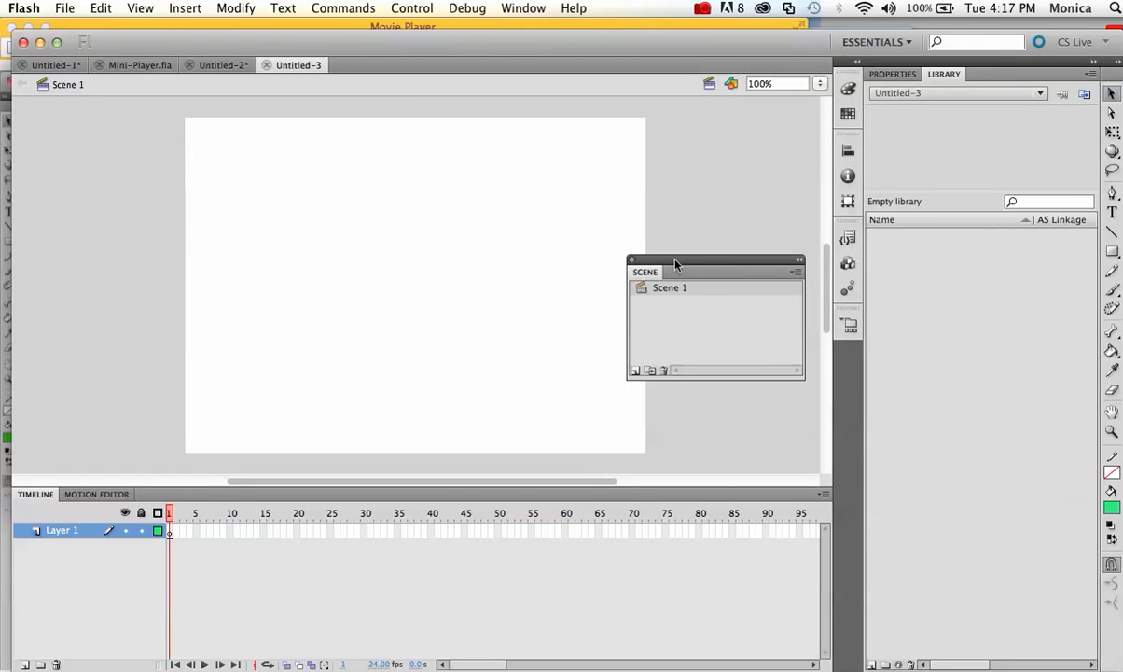
{"action": "mouse_move", "coordinate": [676, 264]}
{"action": "left_mouse_down"}
{"action": "mouse_move", "coordinate": [704, 251]}
{"action": "mouse_move", "coordinate": [685, 254]}
{"action": "left_mouse_up"}
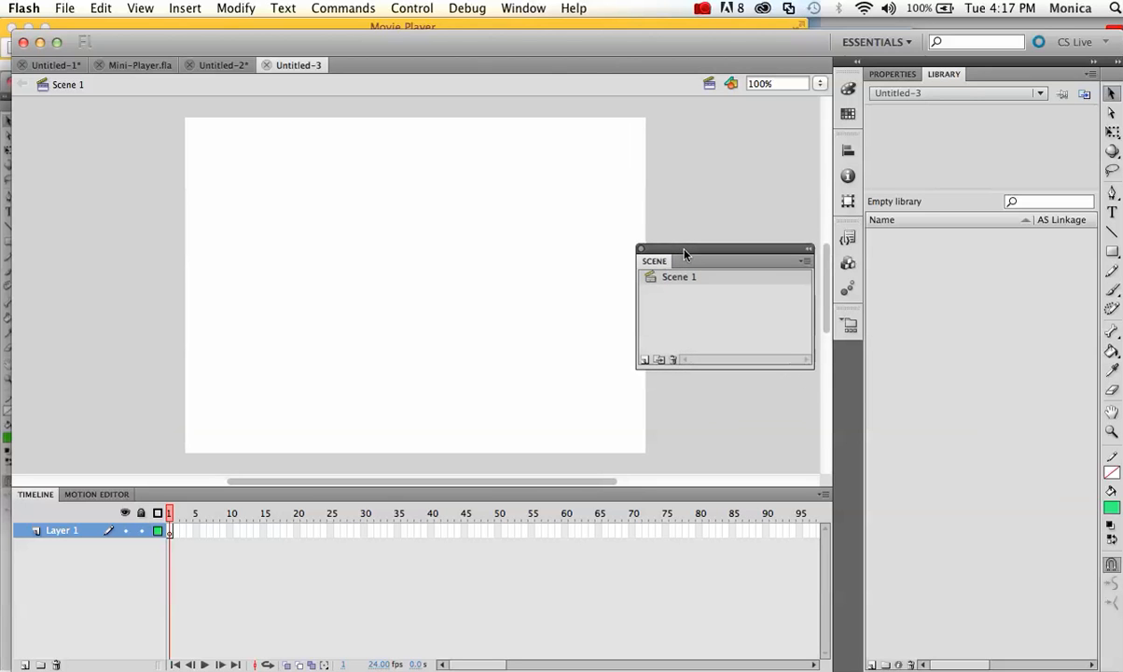
{"action": "left_click", "coordinate": [512, 9]}
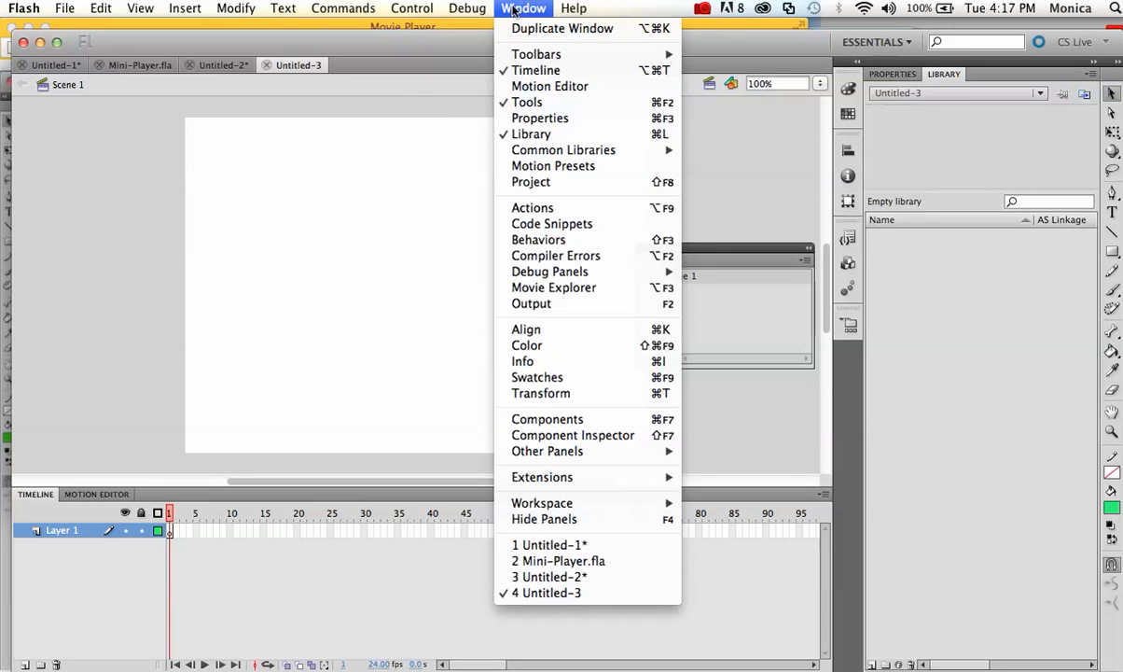
{"action": "mouse_move", "coordinate": [557, 455]}
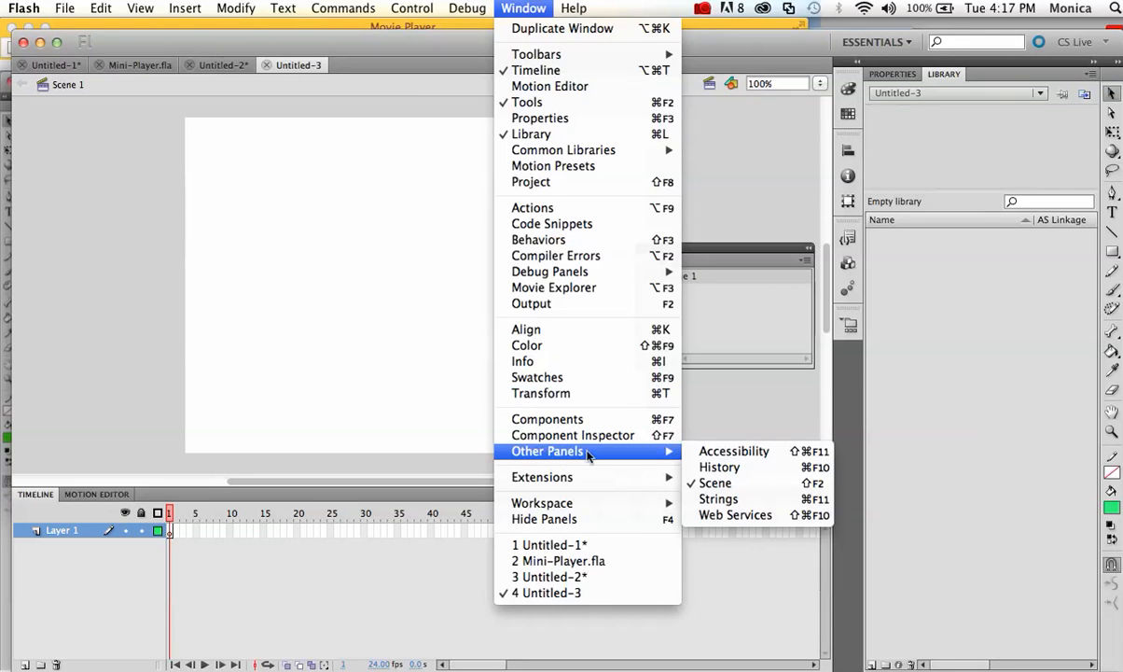
{"action": "left_click", "coordinate": [719, 258]}
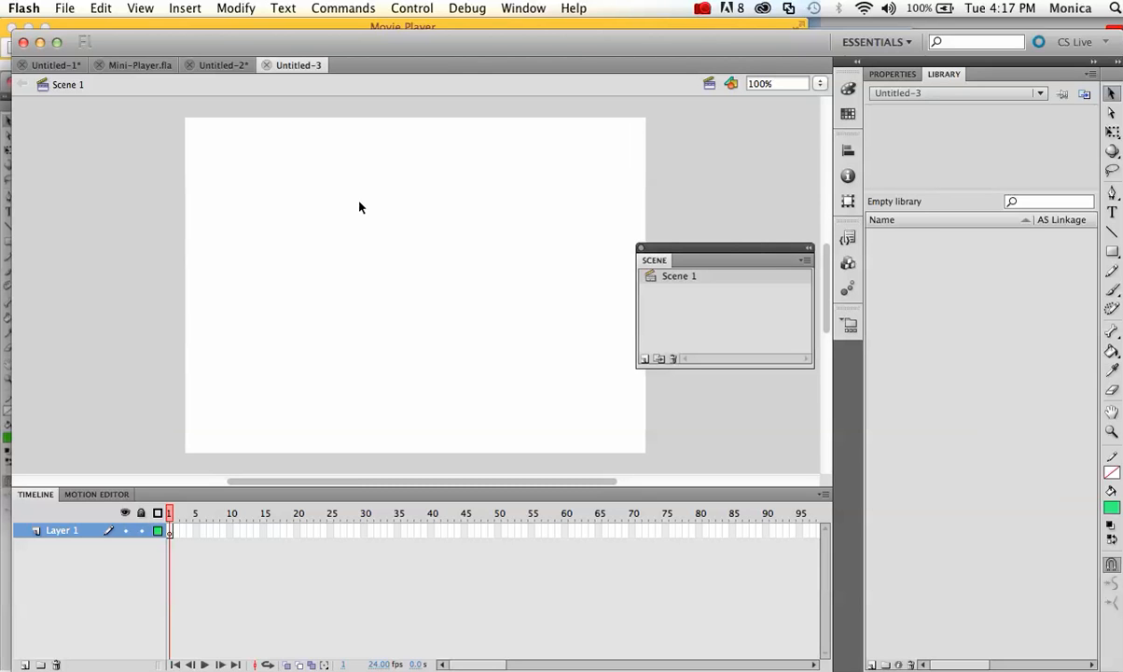
Import player.gif from the Activity #3 folder into the document's library
{"action": "left_click", "coordinate": [74, 10]}
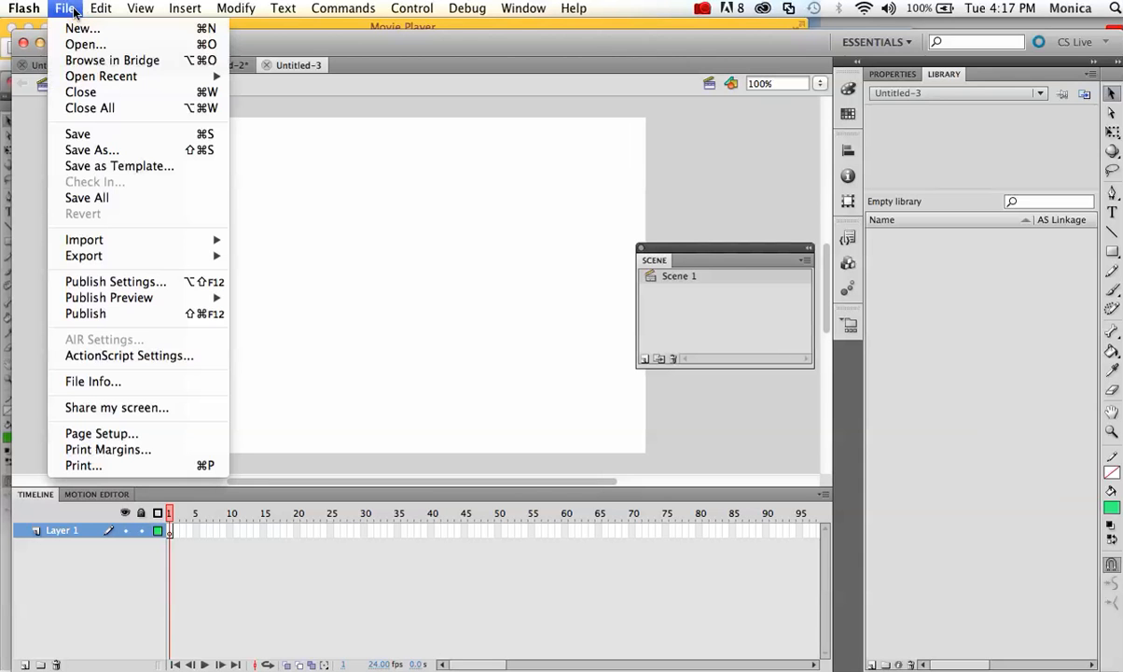
{"action": "mouse_move", "coordinate": [138, 240]}
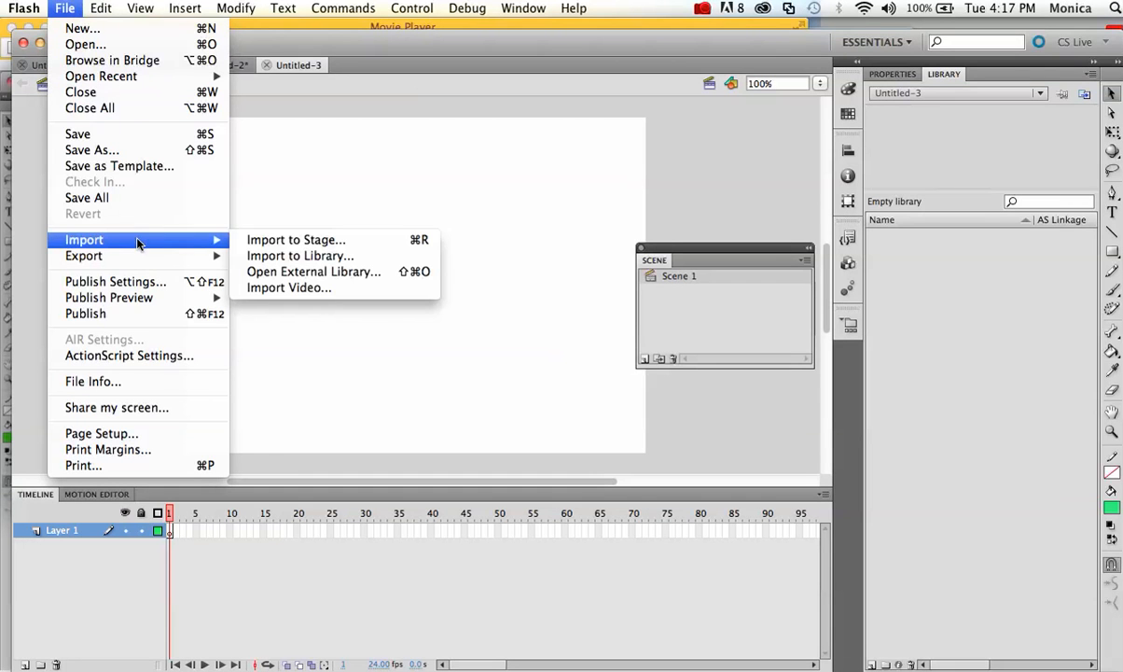
{"action": "left_click", "coordinate": [276, 257]}
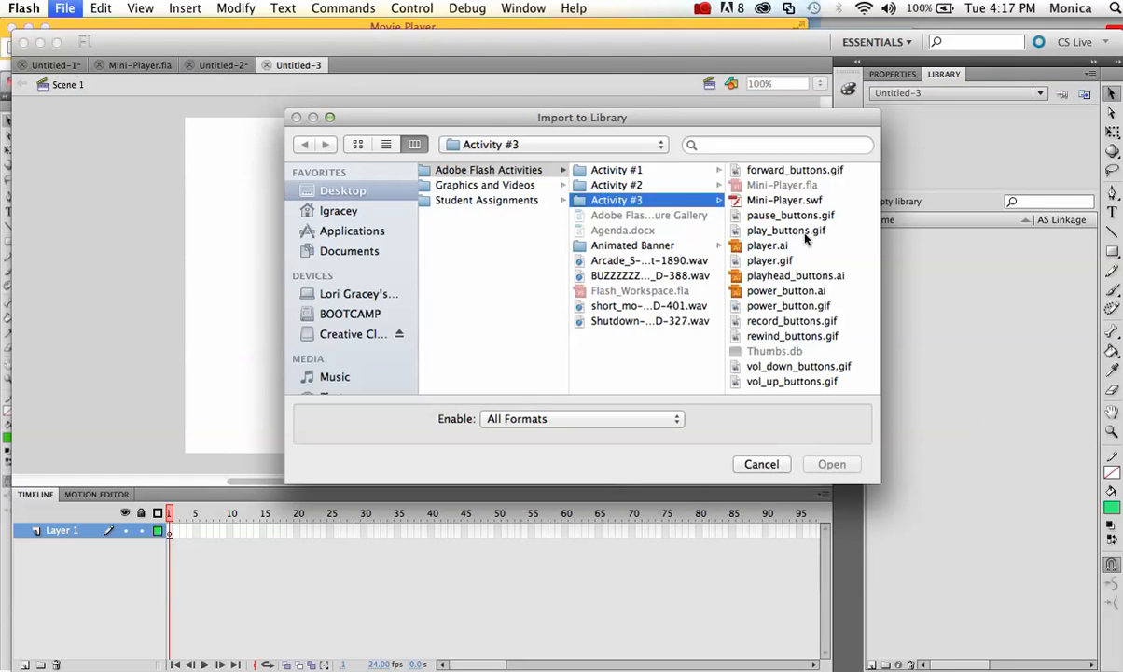
{"action": "left_click", "coordinate": [765, 261]}
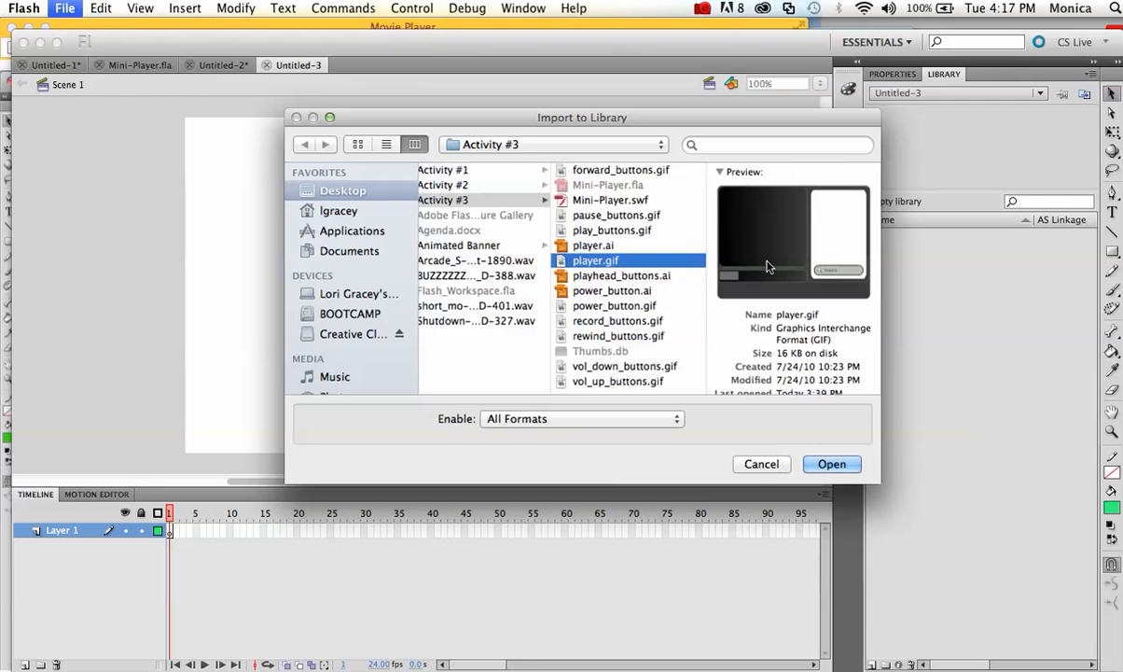
{"action": "left_click", "coordinate": [830, 464]}
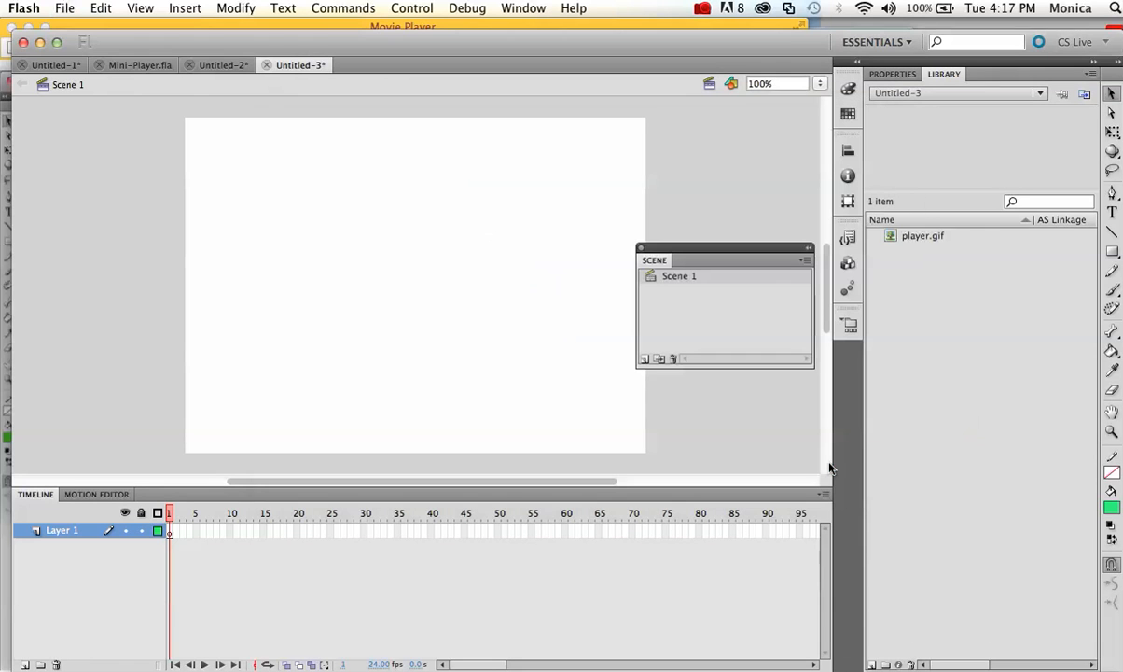
Import power_button.gif from the Activity #3 folder into the document's library
{"action": "left_click", "coordinate": [66, 8]}
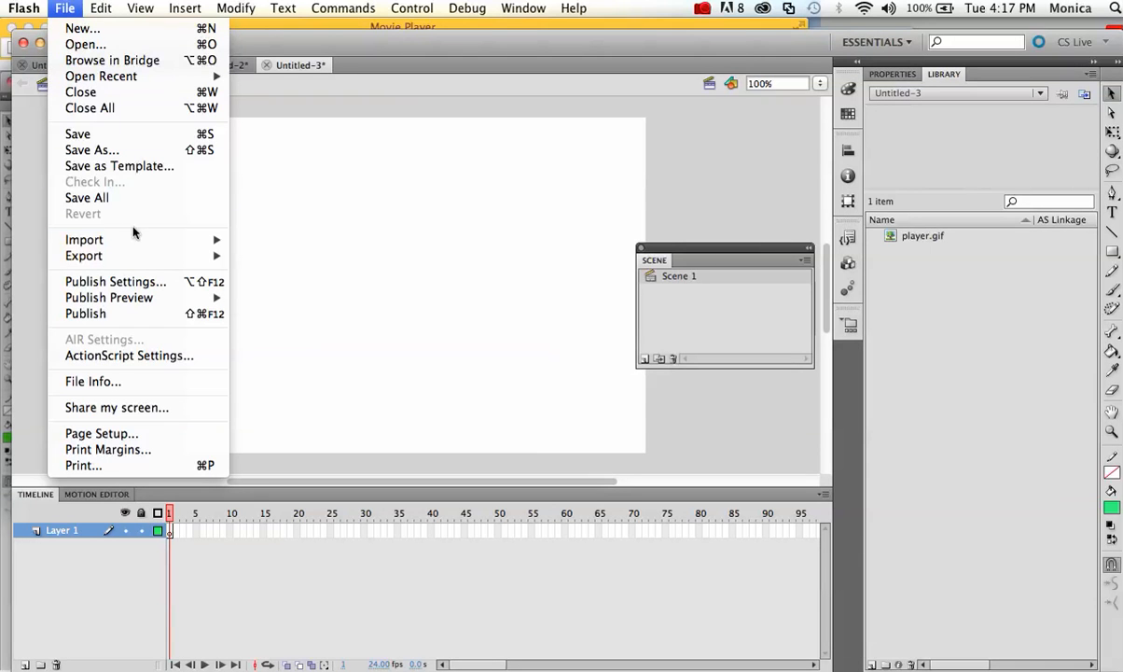
{"action": "mouse_move", "coordinate": [138, 239]}
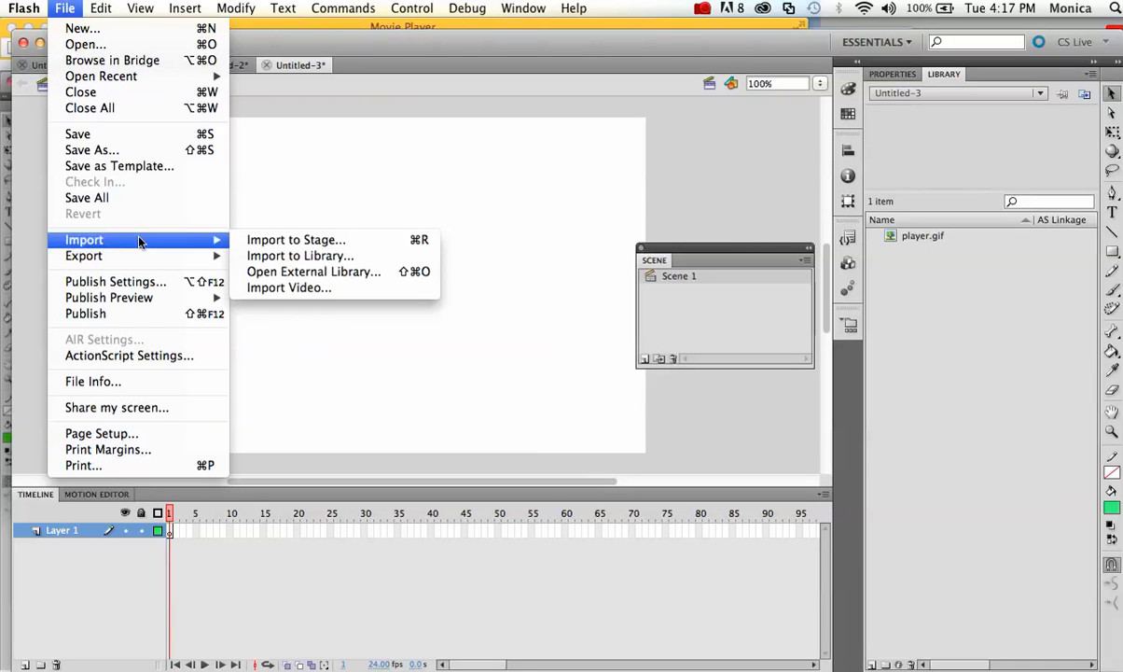
{"action": "left_click", "coordinate": [270, 256]}
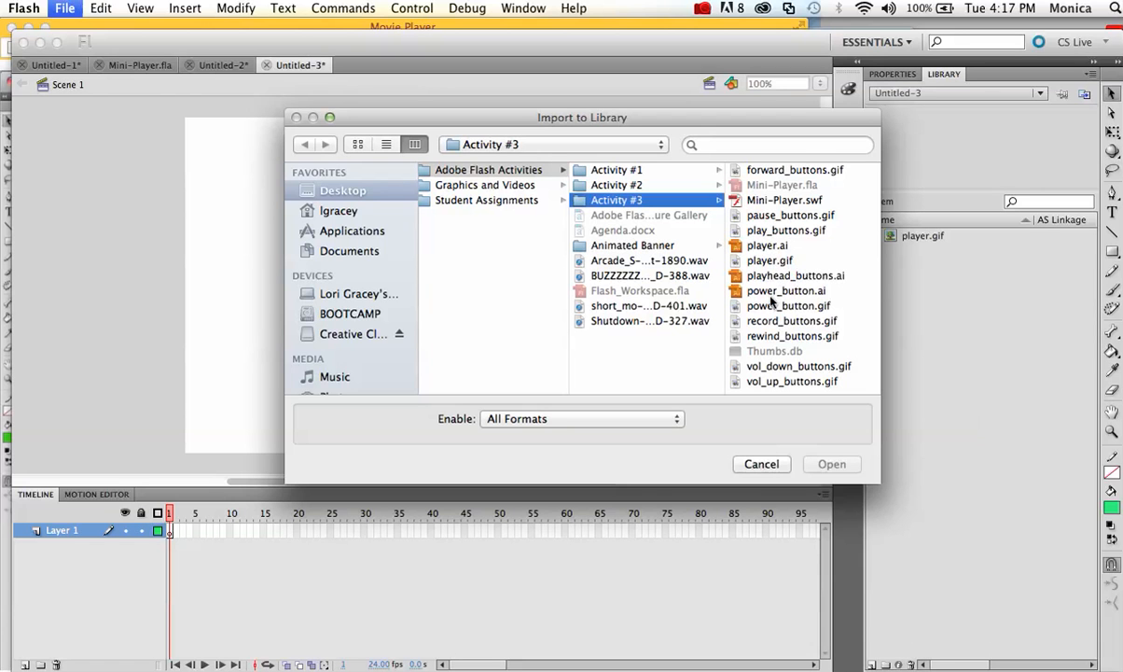
{"action": "left_click", "coordinate": [773, 307]}
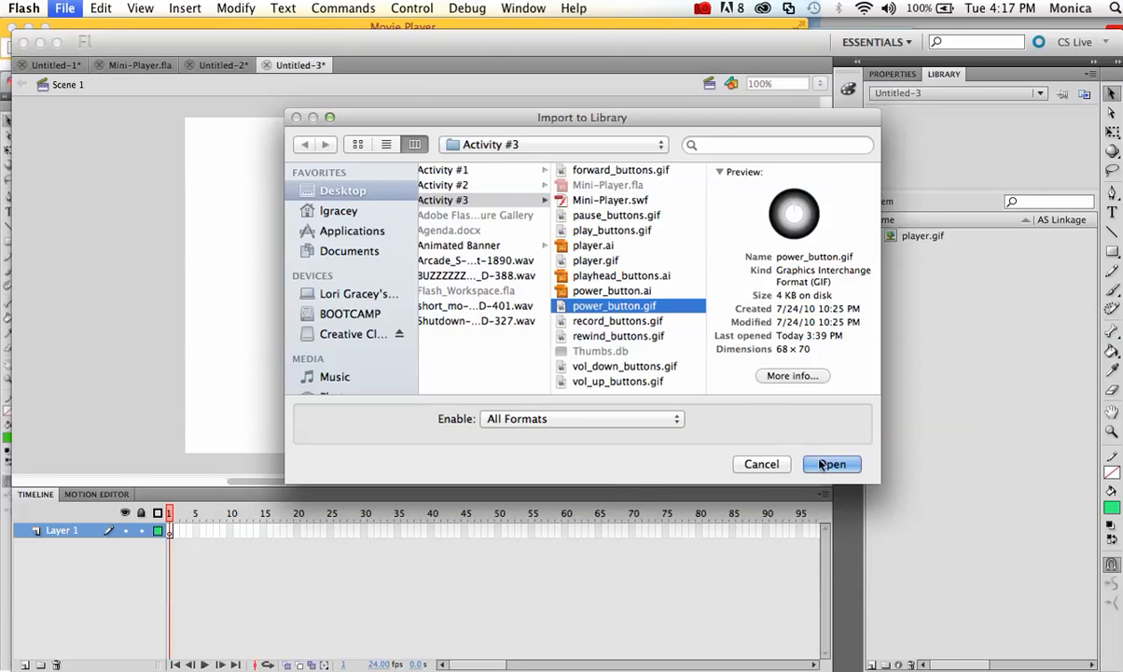
{"action": "left_click", "coordinate": [833, 464]}
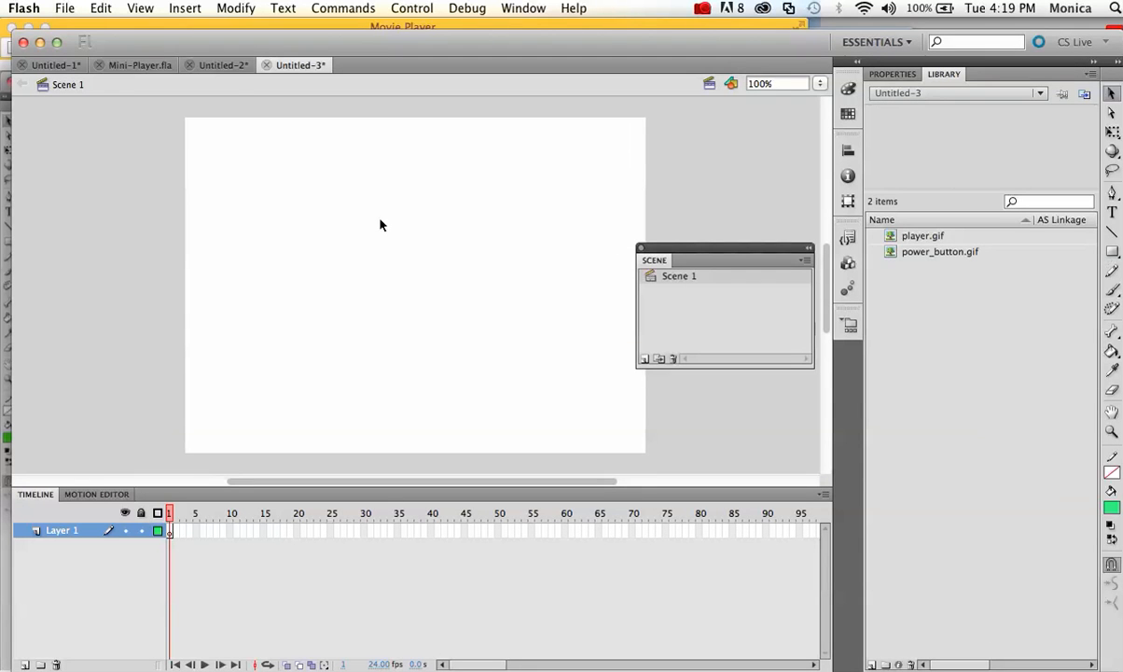
{"action": "left_click", "coordinate": [65, 9]}
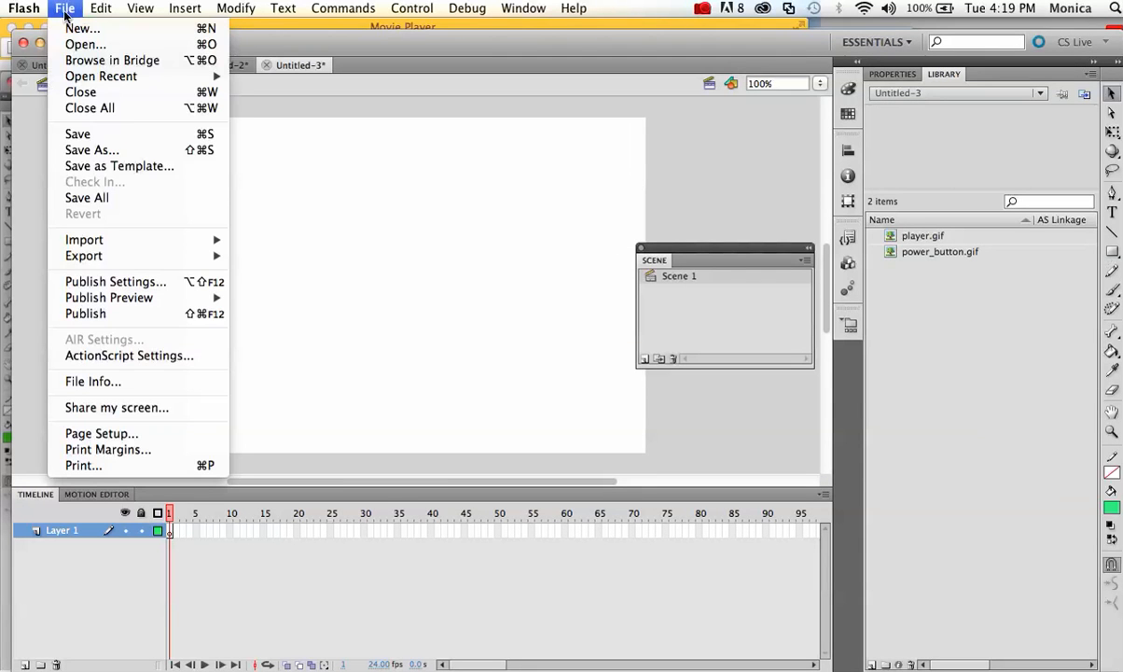
{"action": "mouse_move", "coordinate": [99, 248]}
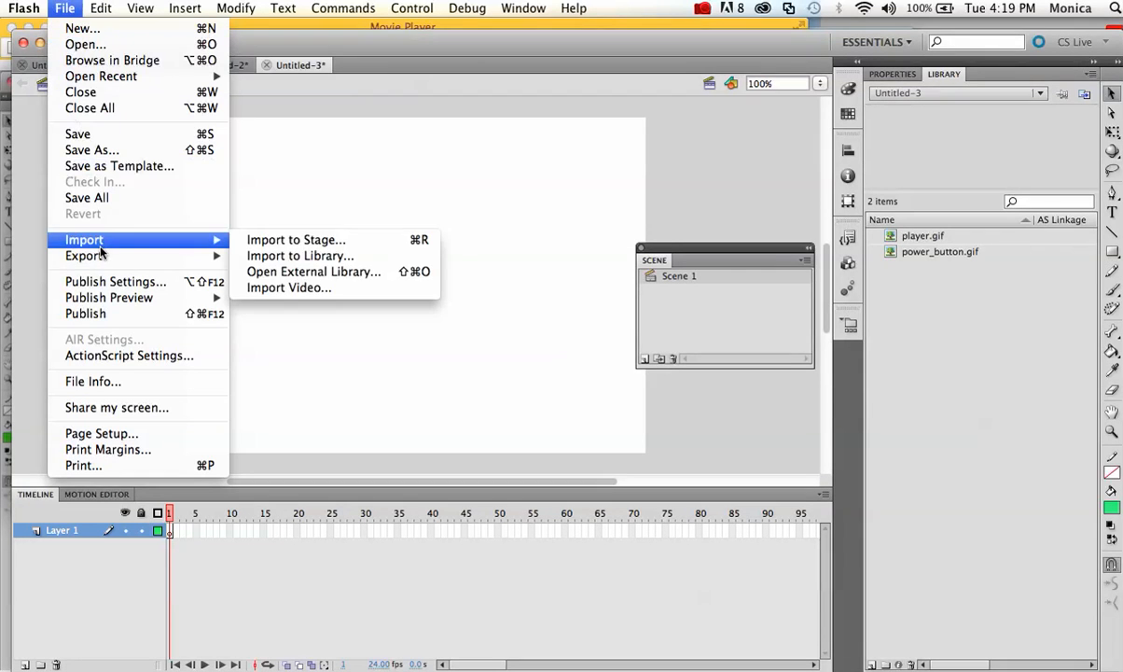
{"action": "left_click", "coordinate": [272, 255]}
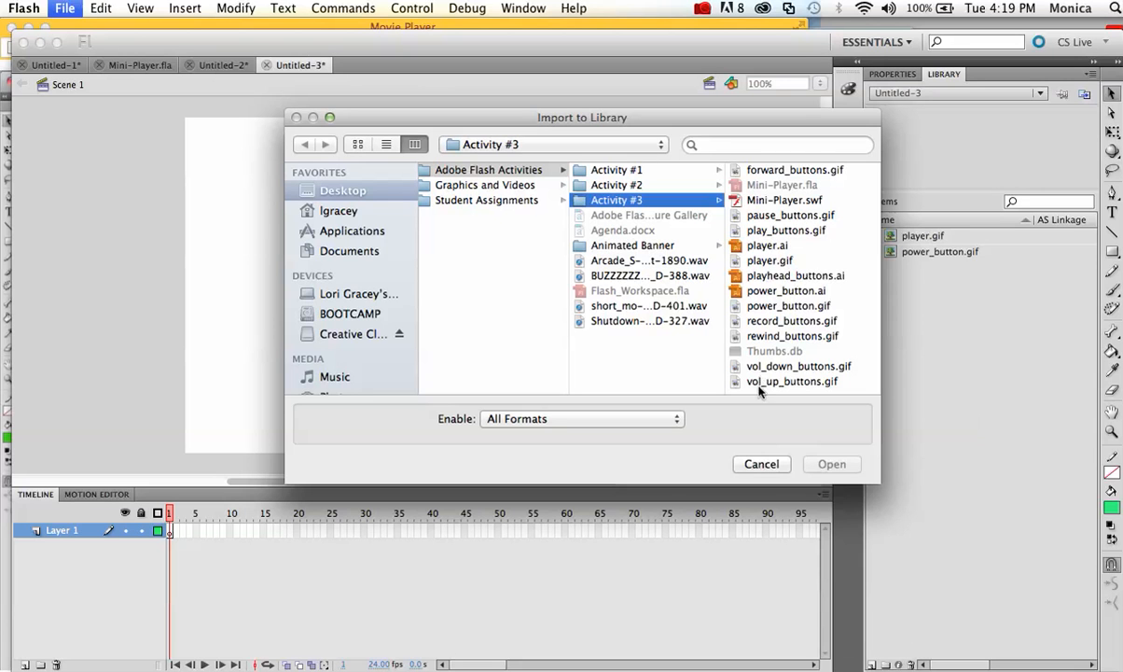
{"action": "left_click", "coordinate": [760, 464]}
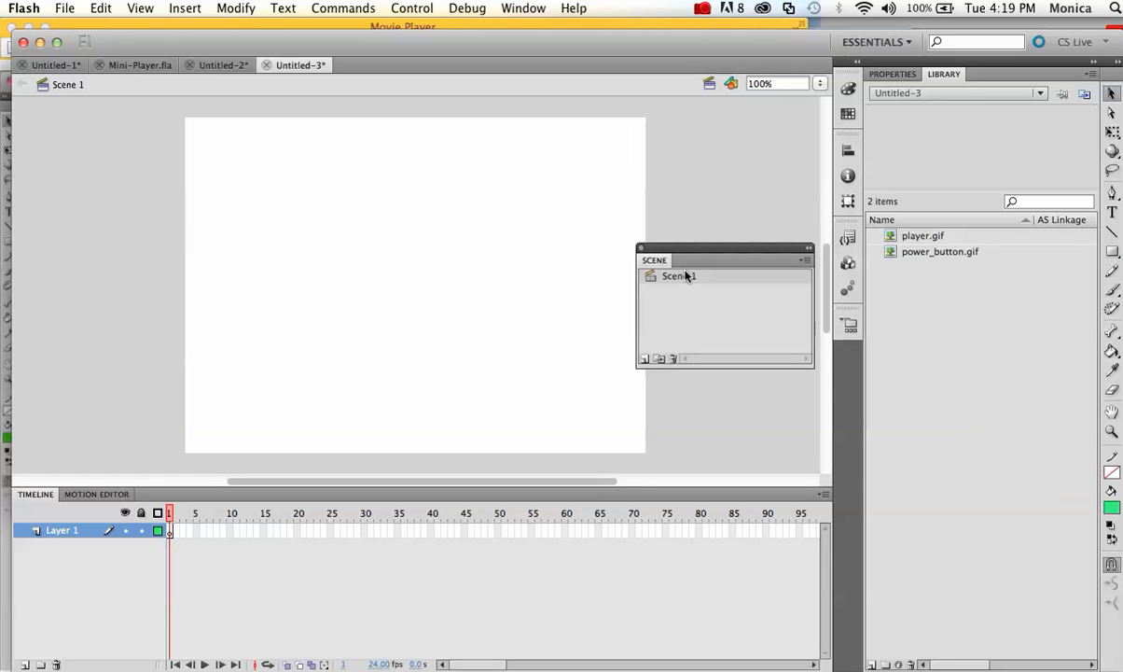
Place power_button.gif from the library near the centre of Scene 1's stage
{"action": "left_click", "coordinate": [886, 237]}
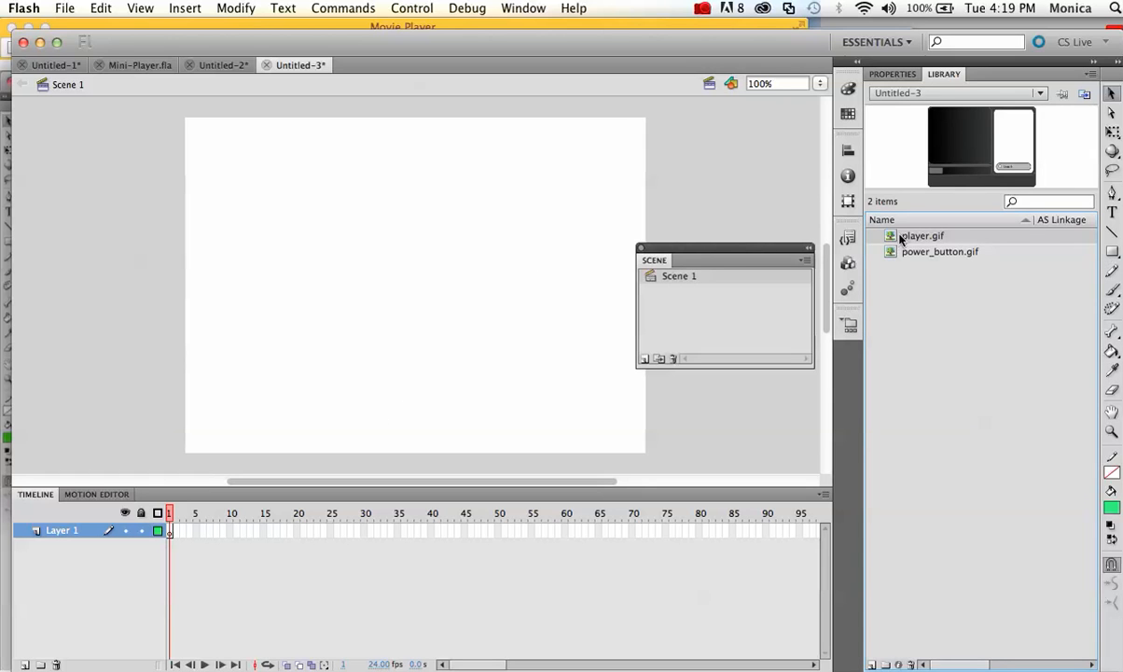
{"action": "left_click", "coordinate": [901, 254]}
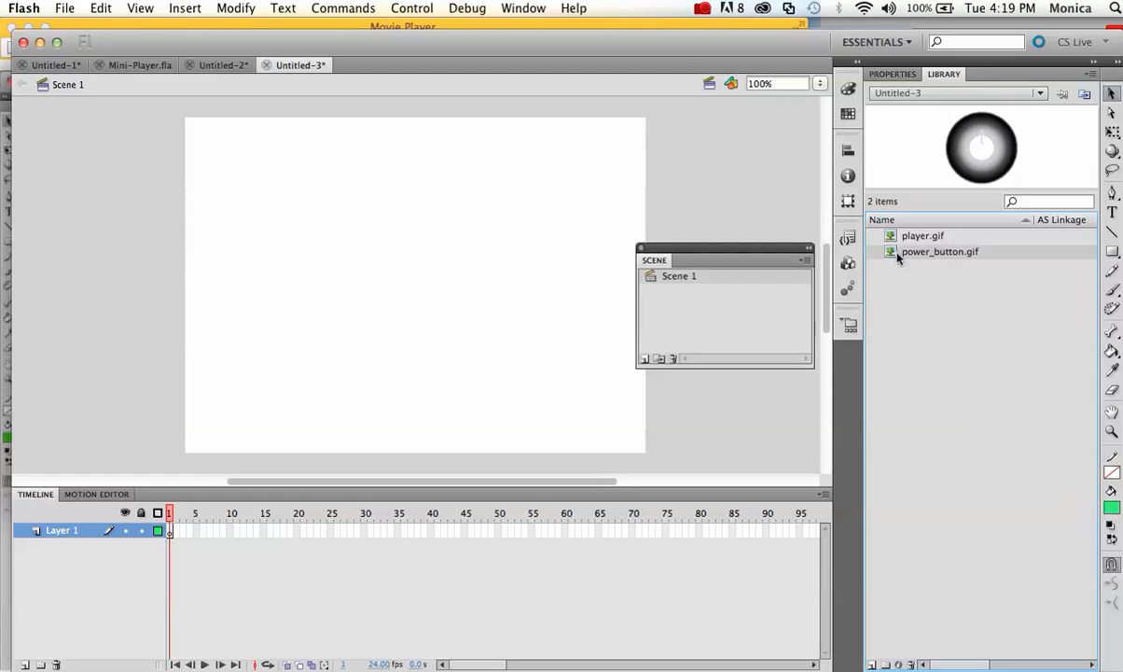
{"action": "left_click_drag", "start_coordinate": [896, 253], "coordinate": [409, 277]}
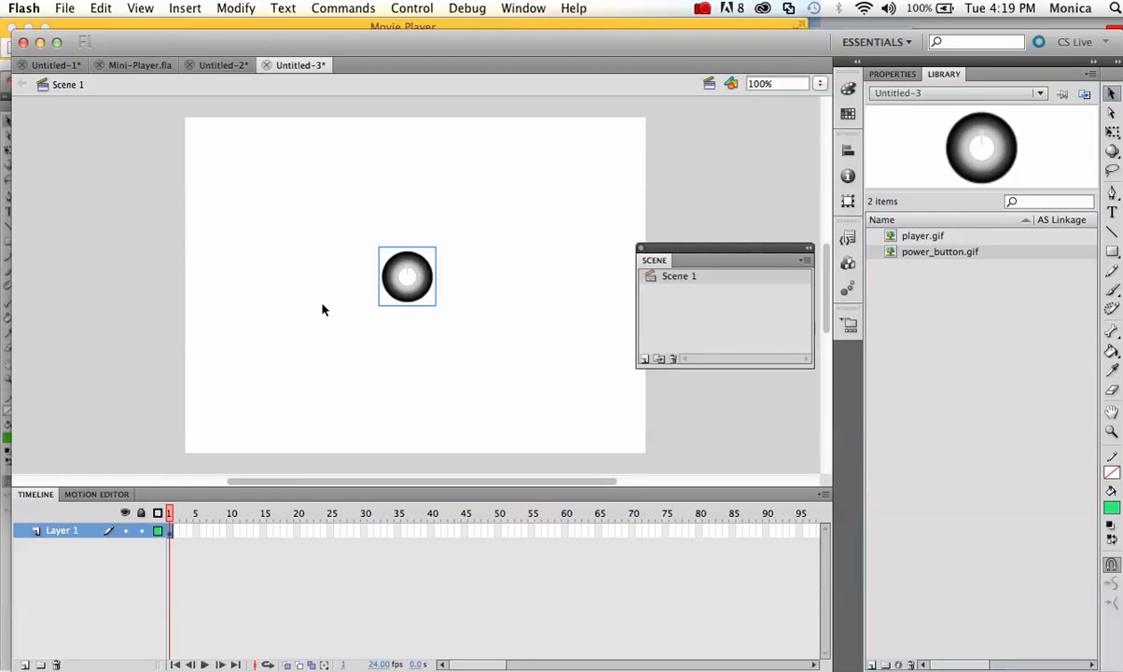
Nudge the power button slightly right and up to centre it on the stage
{"action": "key", "text": "Right"}
{"action": "key", "text": "Right"}
{"action": "key", "text": "Up"}
{"action": "key", "text": "Right"}
{"action": "key", "text": "Right"}
{"action": "key", "text": "Up"}
{"action": "key", "text": "Right"}
{"action": "key", "text": "Right"}
{"action": "key", "text": "Up"}
{"action": "key", "text": "Up"}
{"action": "key", "text": "Up"}
{"action": "key", "text": "Up"}
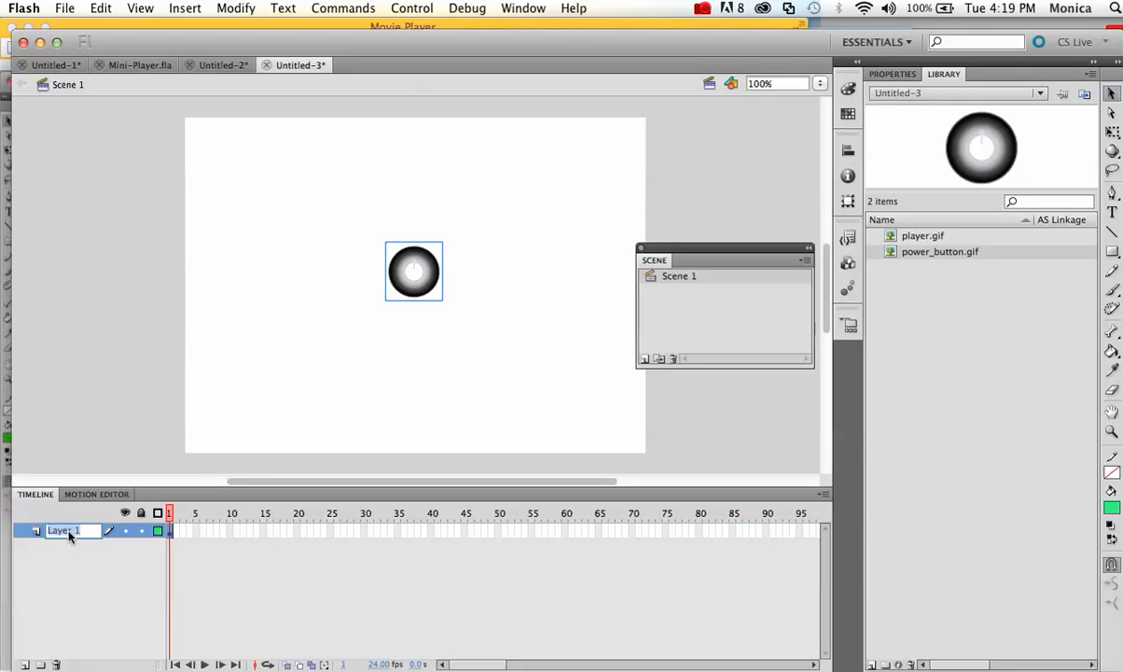
Rename the power button's layer in Scene 1 as Play_Button
{"action": "type", "text": "Play_Button"}
{"action": "key", "text": "Return"}
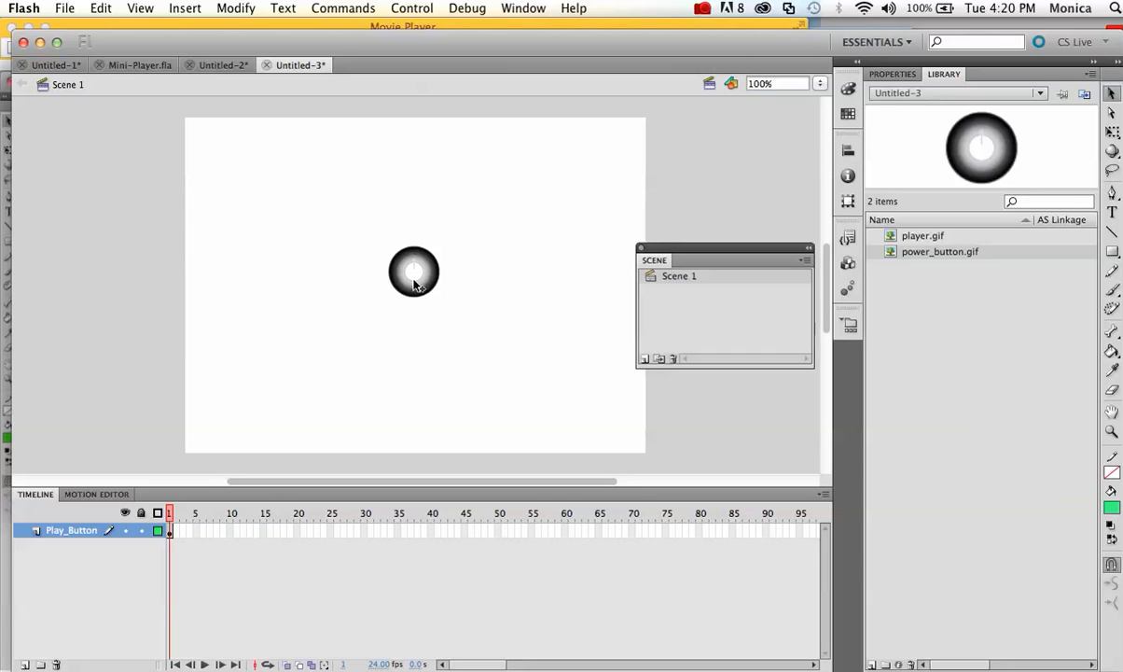
Add a second scene and place player.gif from the library in the middle of its stage
{"action": "left_click", "coordinate": [643, 360]}
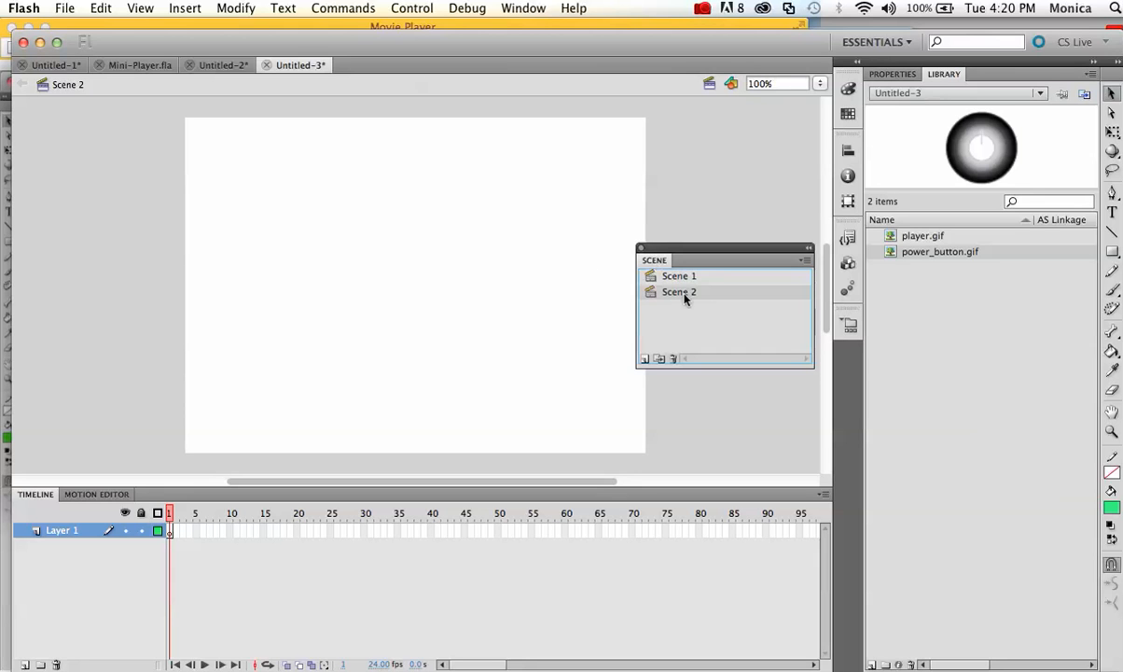
{"action": "left_click", "coordinate": [897, 239]}
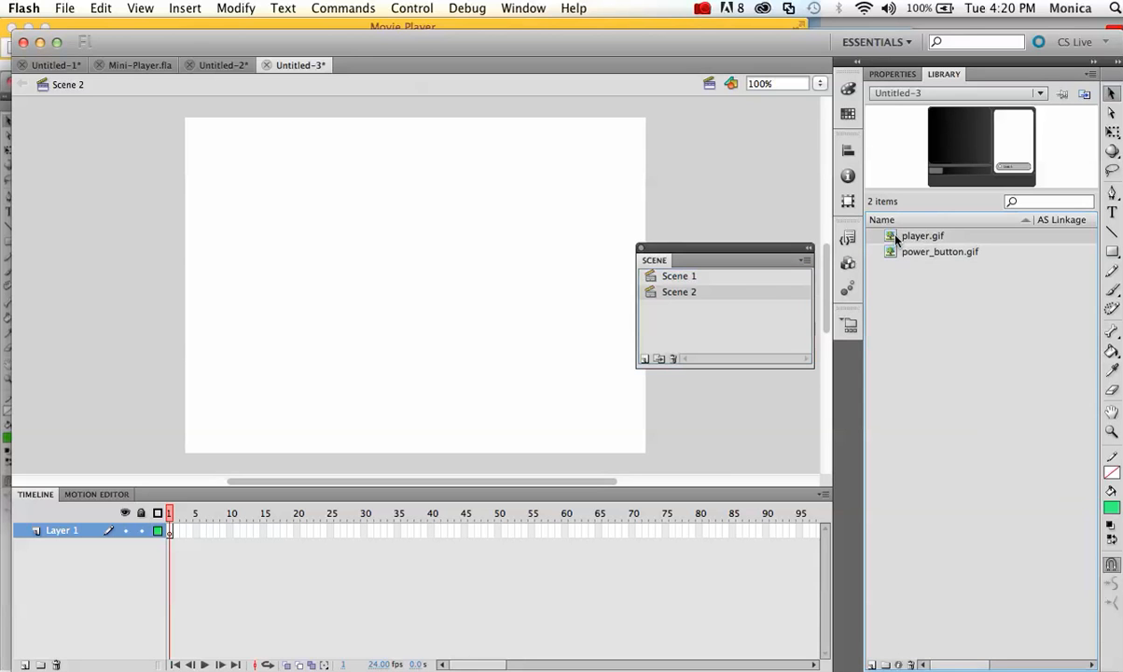
{"action": "left_click_drag", "start_coordinate": [896, 240], "coordinate": [414, 288]}
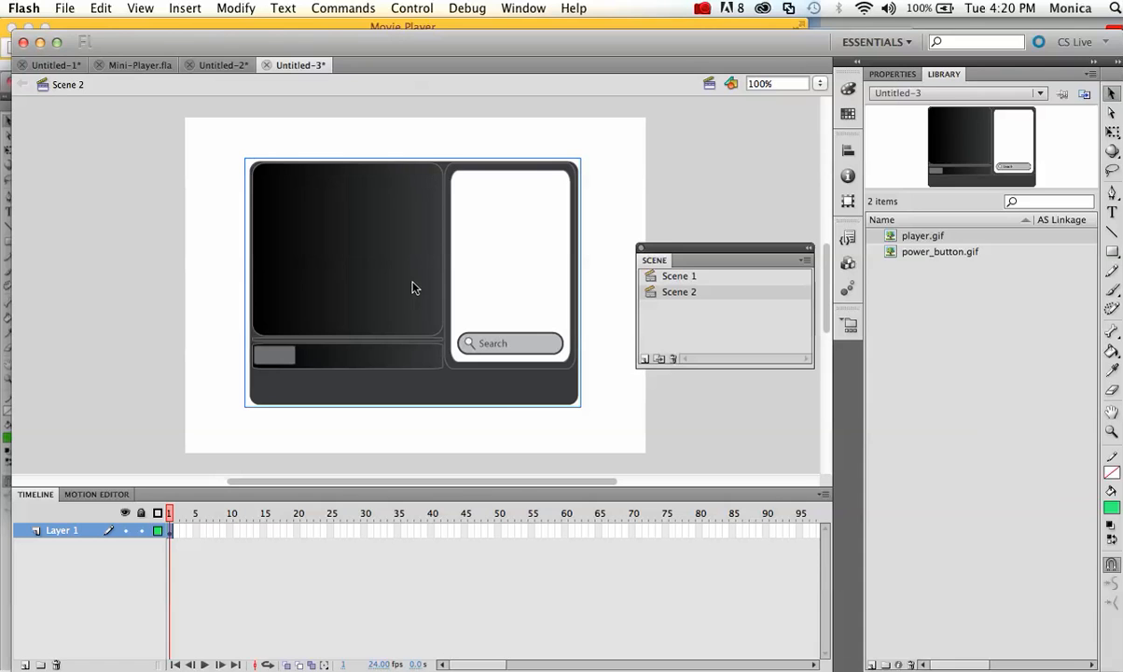
Nudge the player image slightly right to centre it horizontally on Scene 2's stage
{"action": "key", "text": "Right"}
{"action": "key", "text": "Right"}
{"action": "key", "text": "Right"}
{"action": "key", "text": "Right"}
{"action": "key", "text": "Right"}
{"action": "key", "text": "Right"}
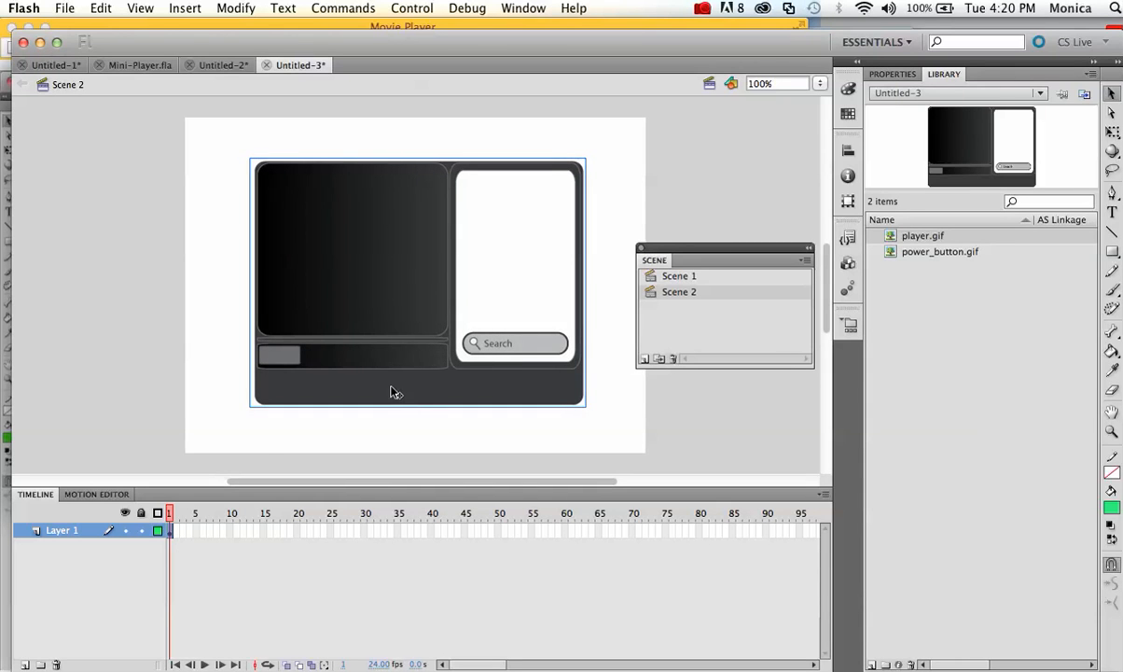
Rename the player image's layer in Scene 2 as Player
{"action": "double_click", "coordinate": [64, 531]}
{"action": "type", "text": "Player"}
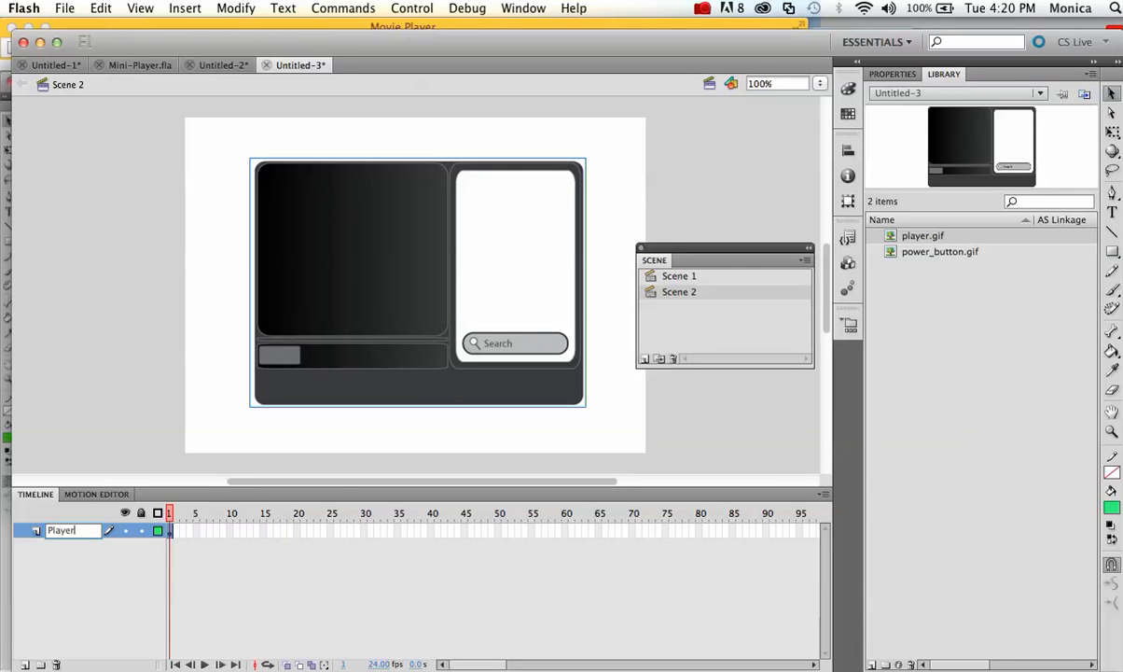
{"action": "key", "text": "Return"}
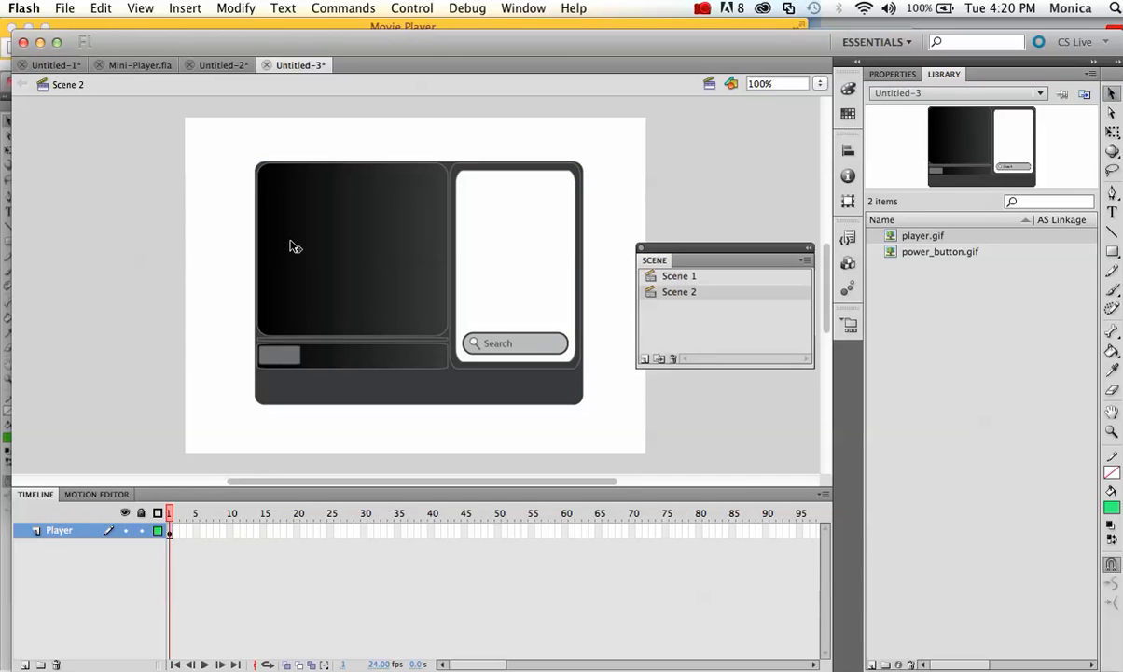
Switch between Scene 1 and Scene 2 to compare their stages and layers
{"action": "left_click", "coordinate": [689, 278]}
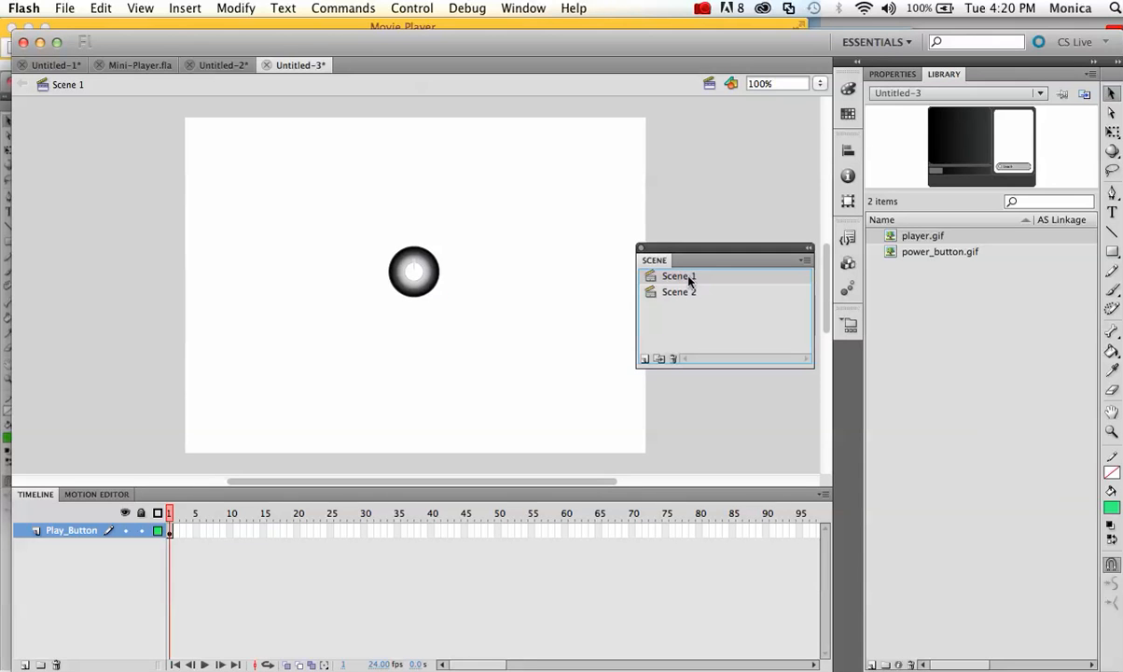
{"action": "left_click", "coordinate": [690, 294]}
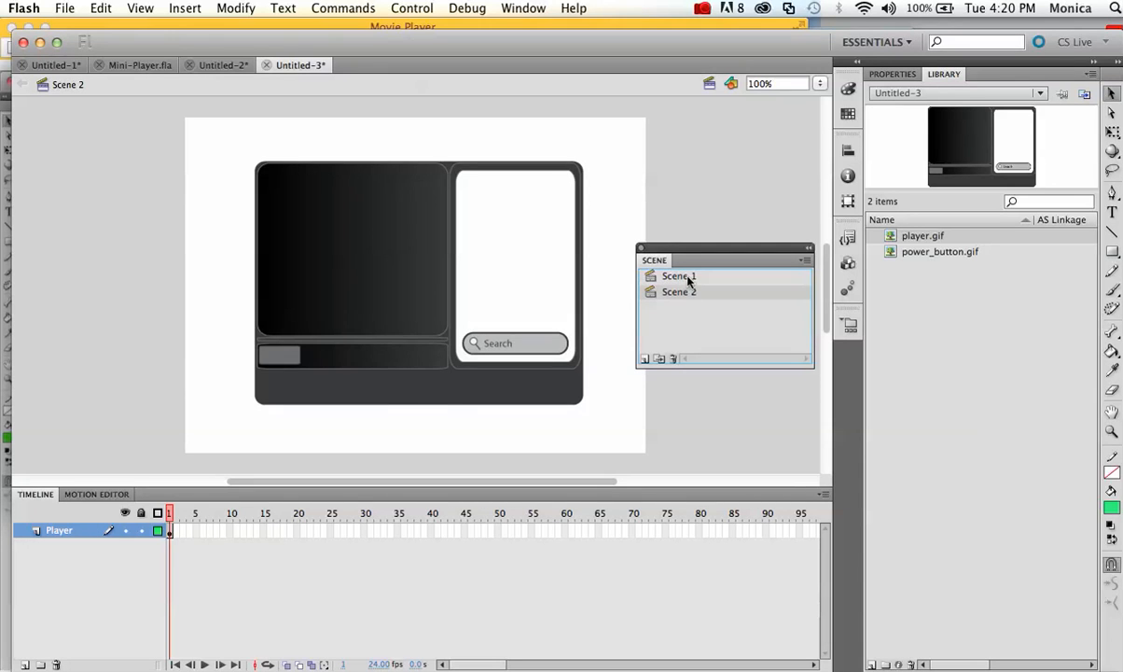
{"action": "left_click", "coordinate": [689, 278]}
{"action": "left_click", "coordinate": [690, 294]}
Insert a keyframe at frame 30 of the Play_Button layer in Scene 1
{"action": "left_click", "coordinate": [690, 277]}
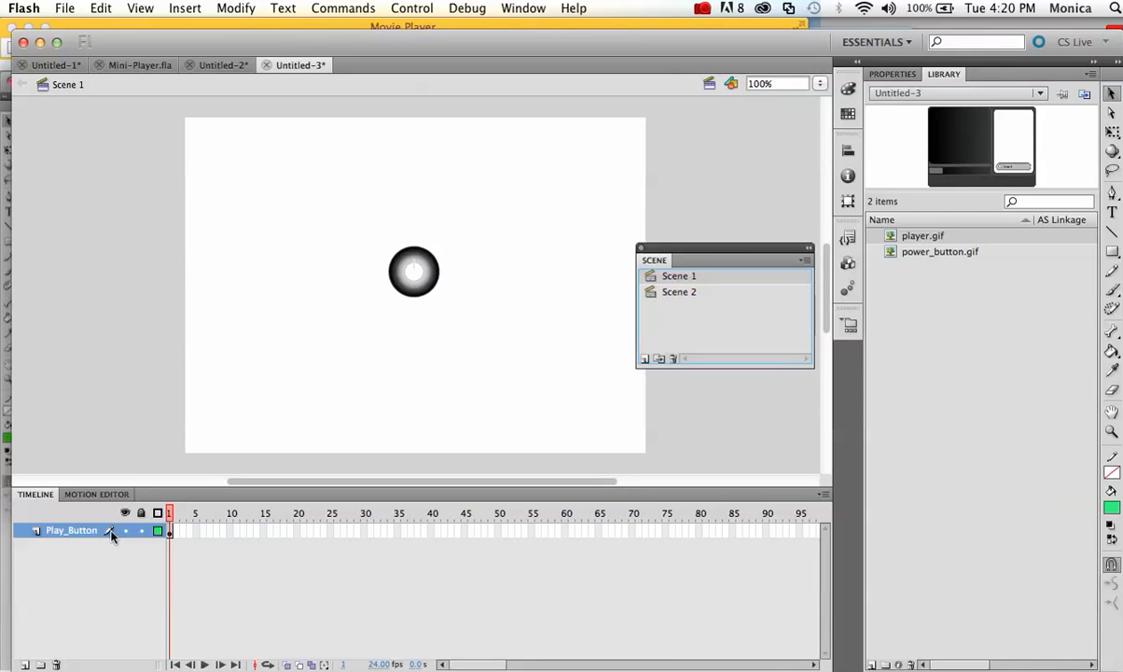
{"action": "left_click", "coordinate": [365, 531]}
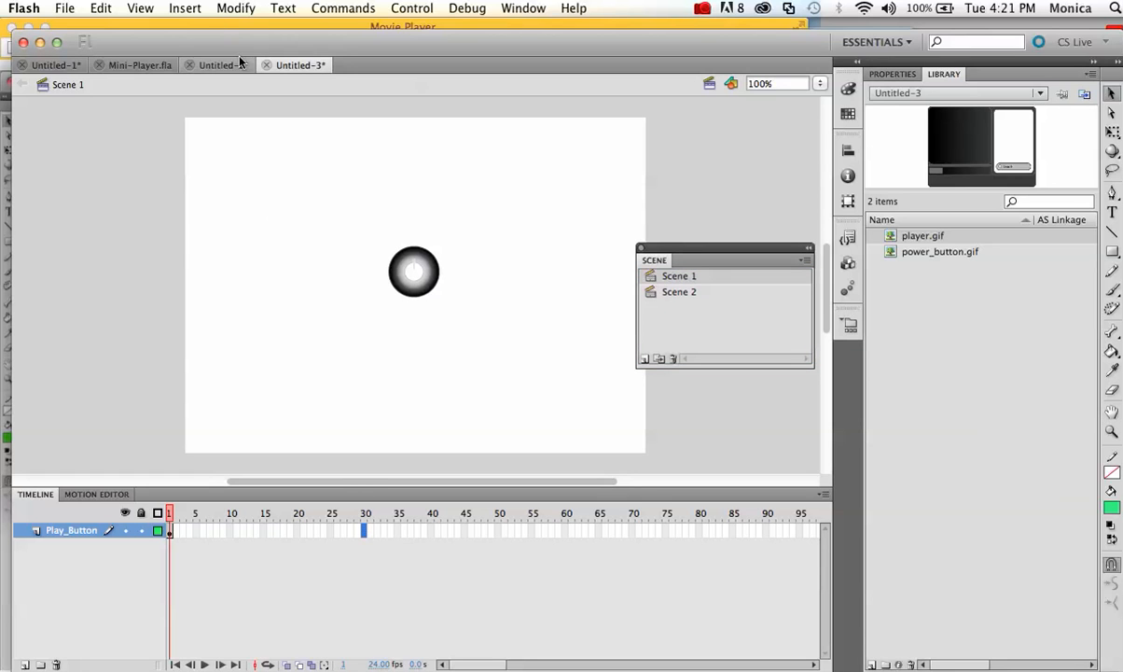
{"action": "left_click", "coordinate": [193, 11]}
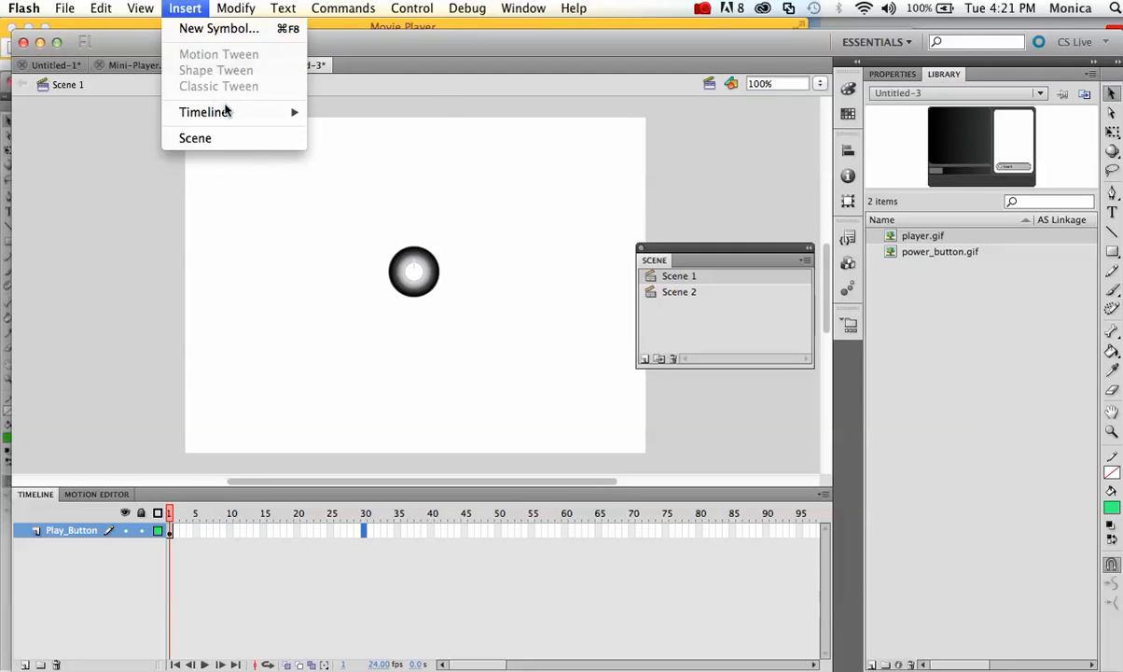
{"action": "mouse_move", "coordinate": [229, 111]}
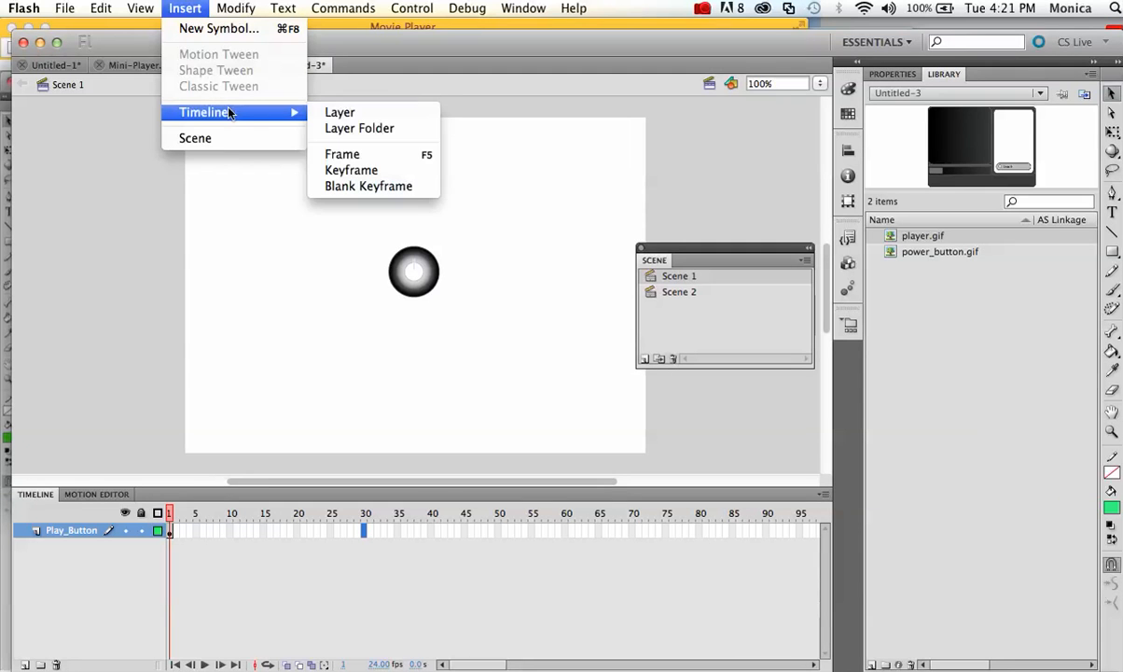
{"action": "left_click", "coordinate": [352, 170]}
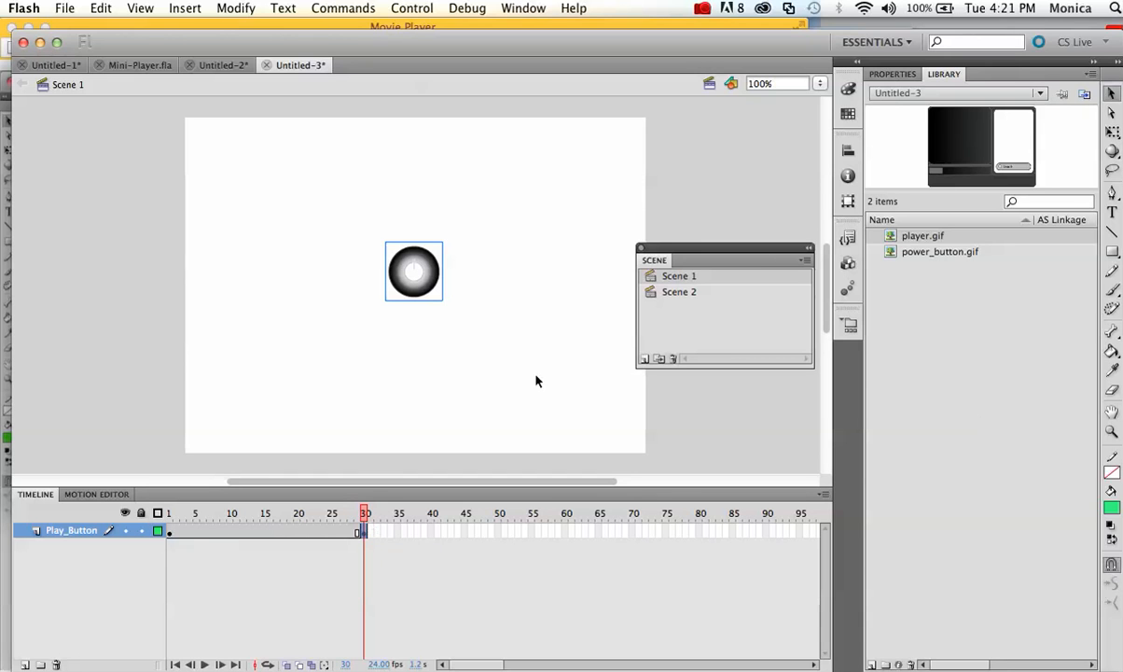
Insert a keyframe at frame 30 of the Player layer in Scene 2
{"action": "left_click", "coordinate": [674, 292]}
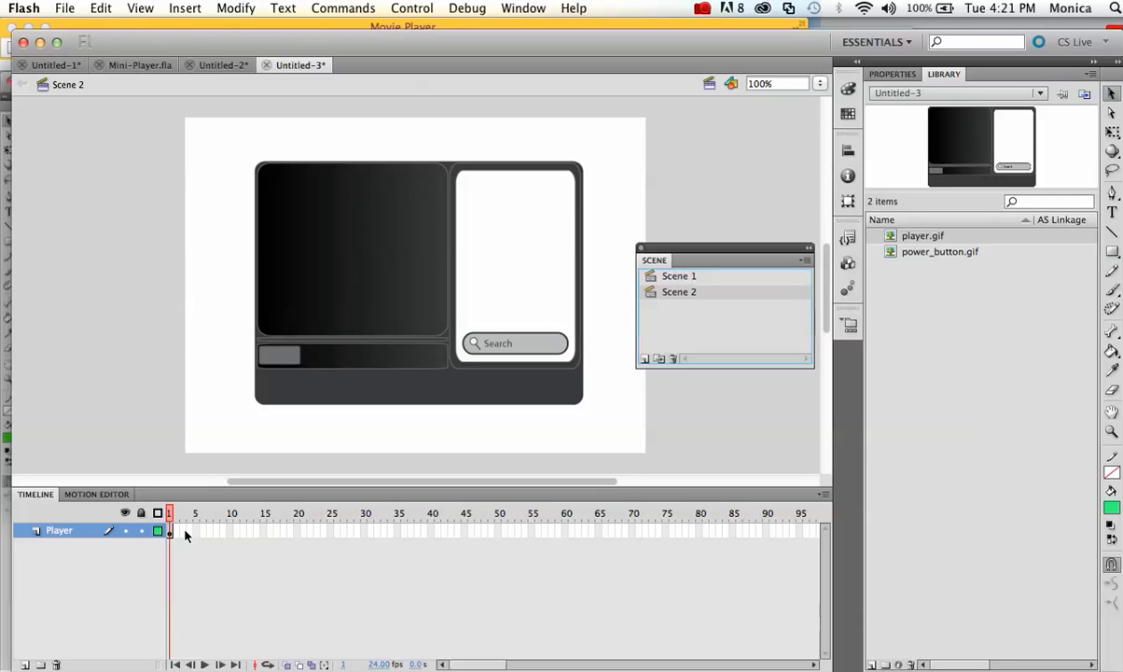
{"action": "left_click", "coordinate": [365, 530]}
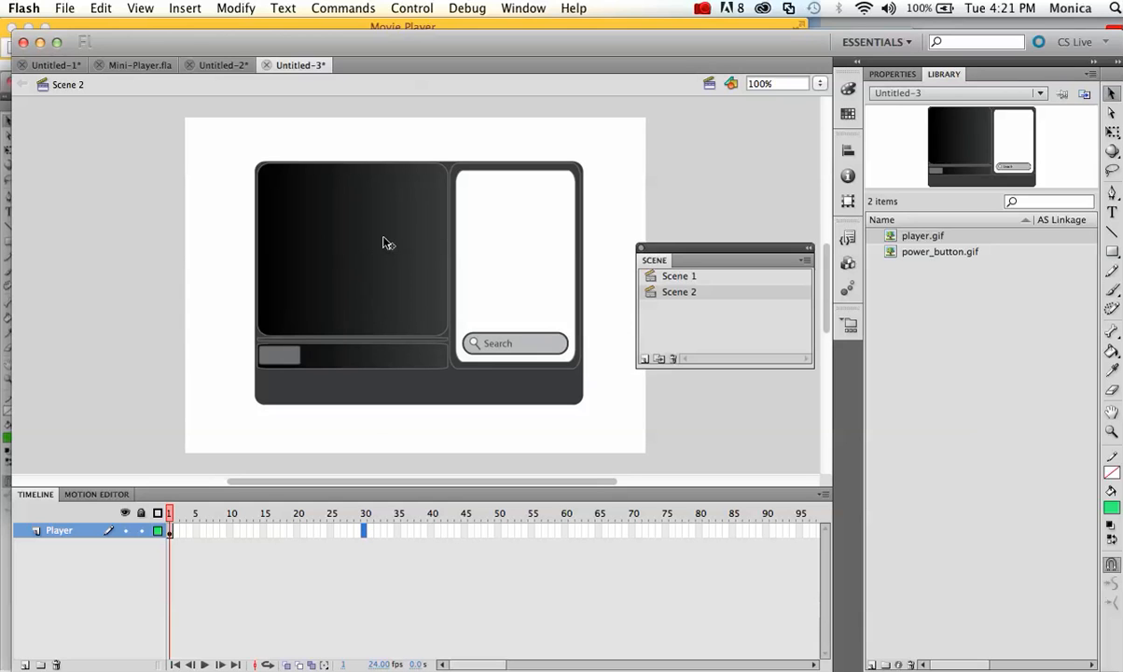
{"action": "left_click", "coordinate": [183, 7]}
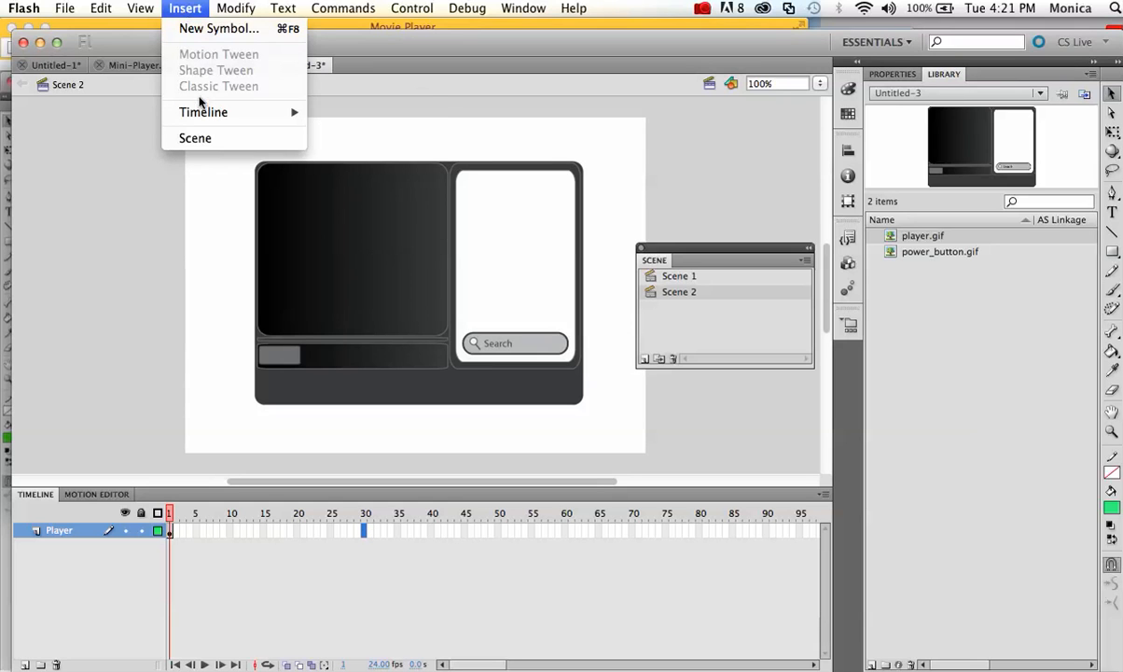
{"action": "mouse_move", "coordinate": [207, 111]}
{"action": "left_click", "coordinate": [369, 170]}
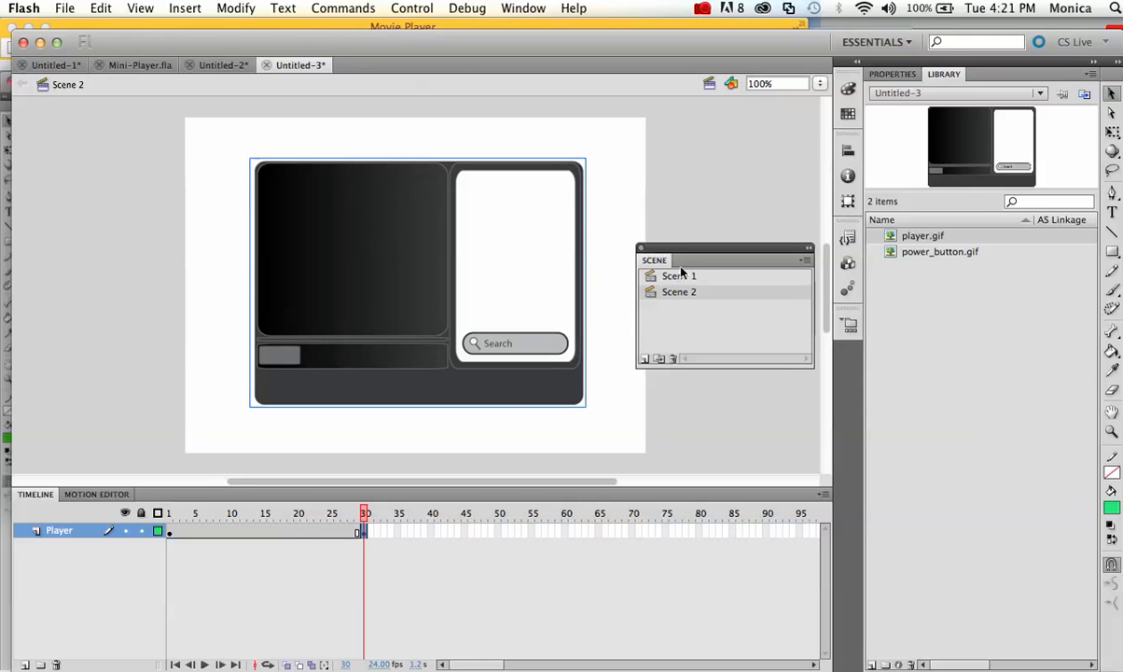
Switch between Scene 1 and Scene 2 to compare their extended timelines
{"action": "left_click", "coordinate": [652, 276]}
{"action": "left_click", "coordinate": [690, 294]}
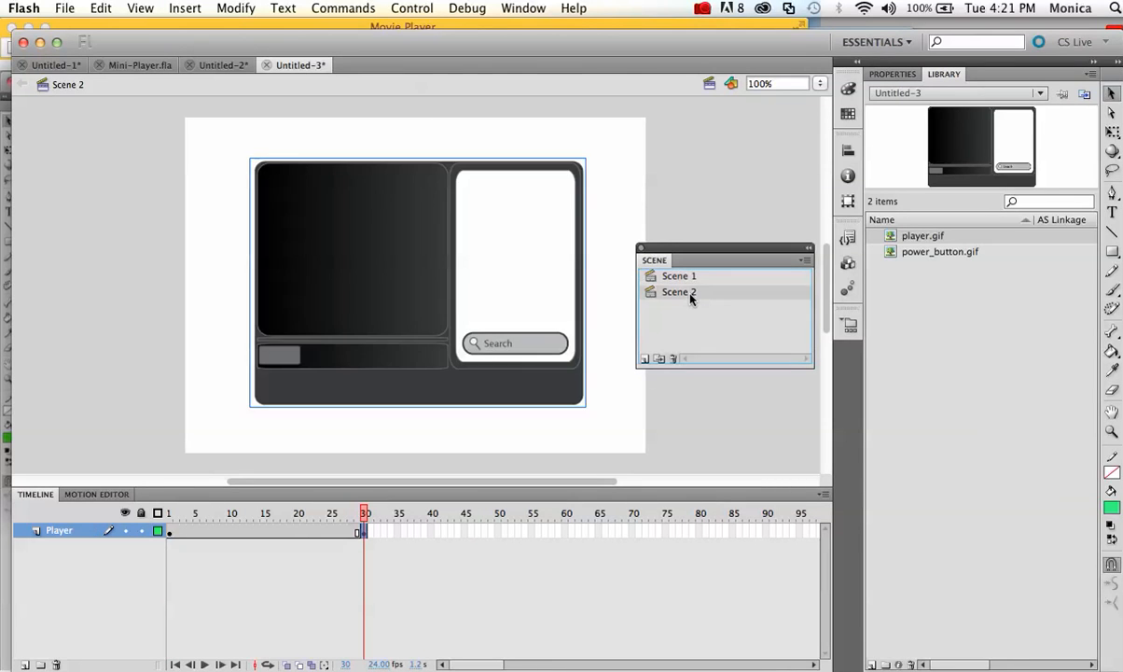
{"action": "left_click", "coordinate": [690, 277]}
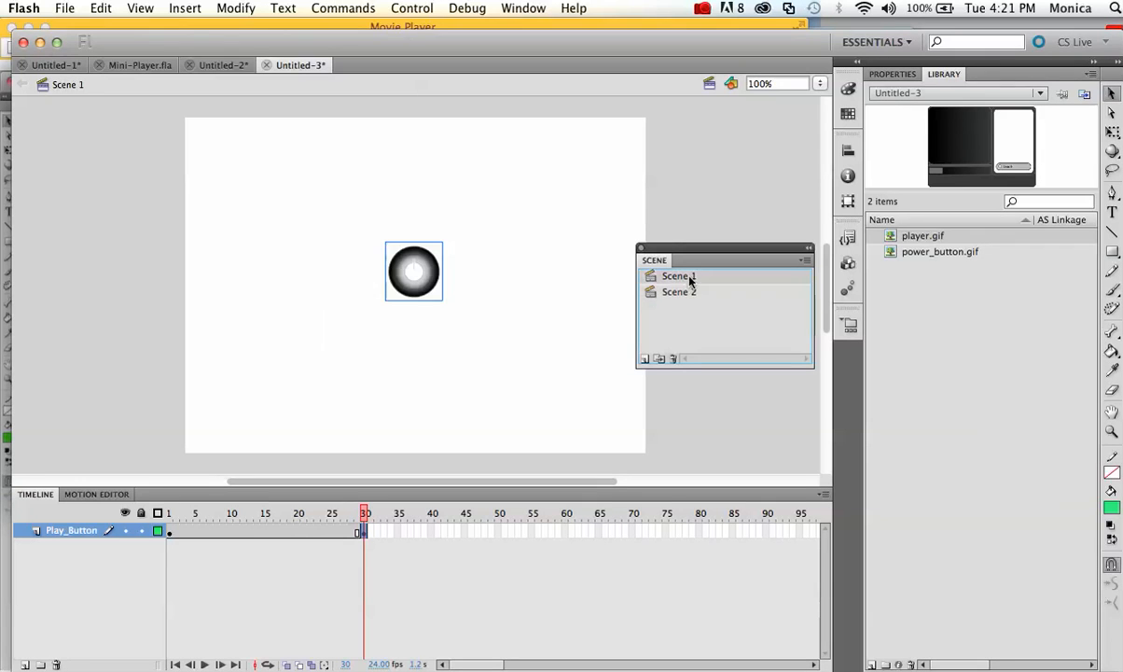
{"action": "left_click", "coordinate": [692, 292]}
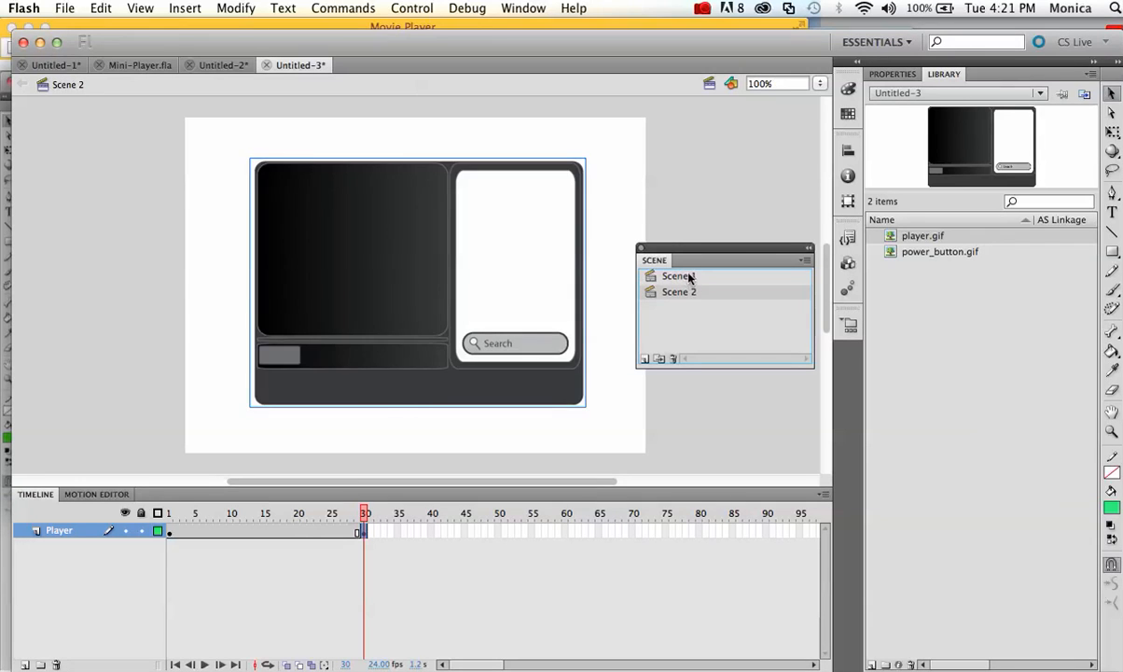
Return to Scene 1 and play its timeline on the stage
{"action": "left_click", "coordinate": [691, 277]}
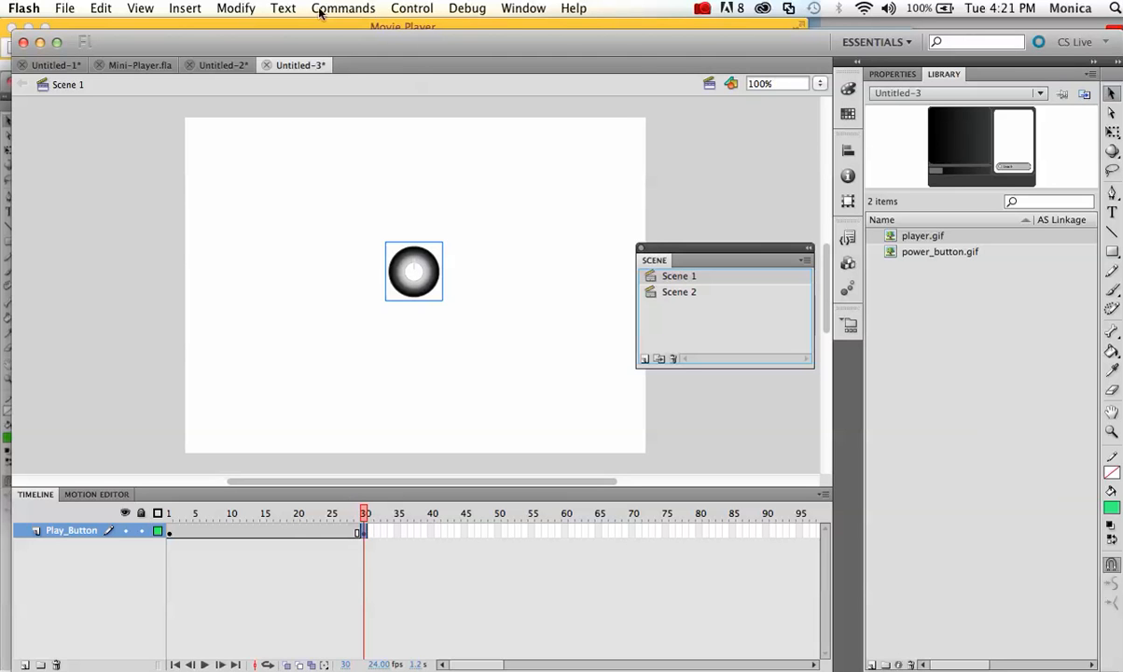
{"action": "left_click", "coordinate": [404, 10]}
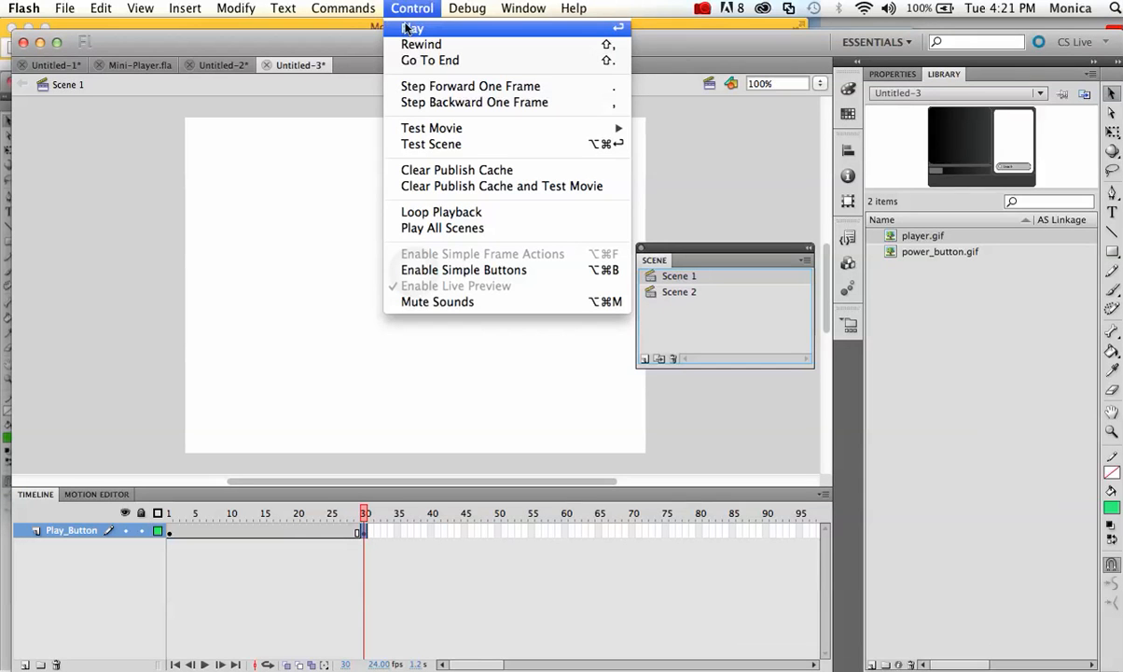
{"action": "left_click", "coordinate": [408, 28]}
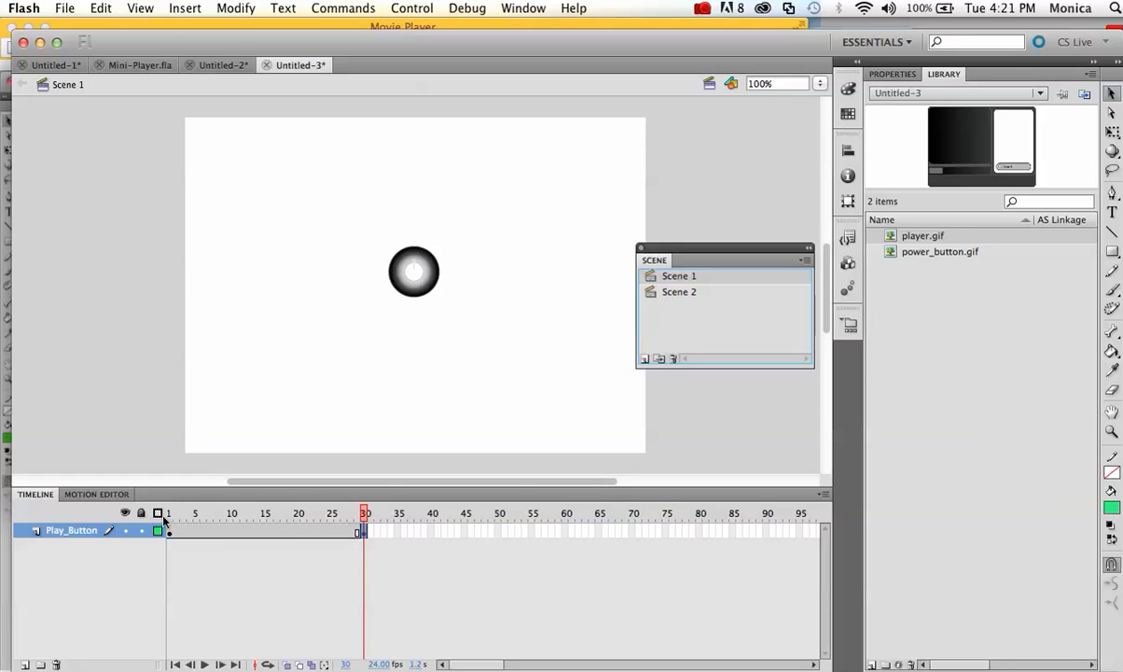
Test Scene 1 on its own as an SWF, and close the preview window
{"action": "left_click", "coordinate": [404, 8]}
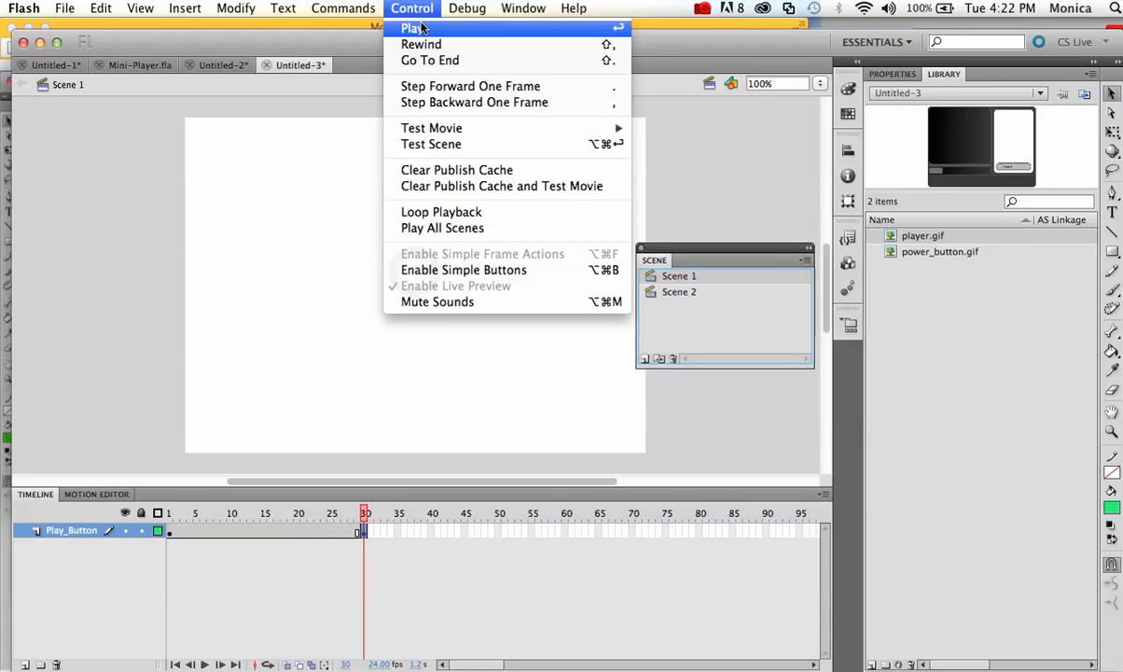
{"action": "left_click", "coordinate": [422, 145]}
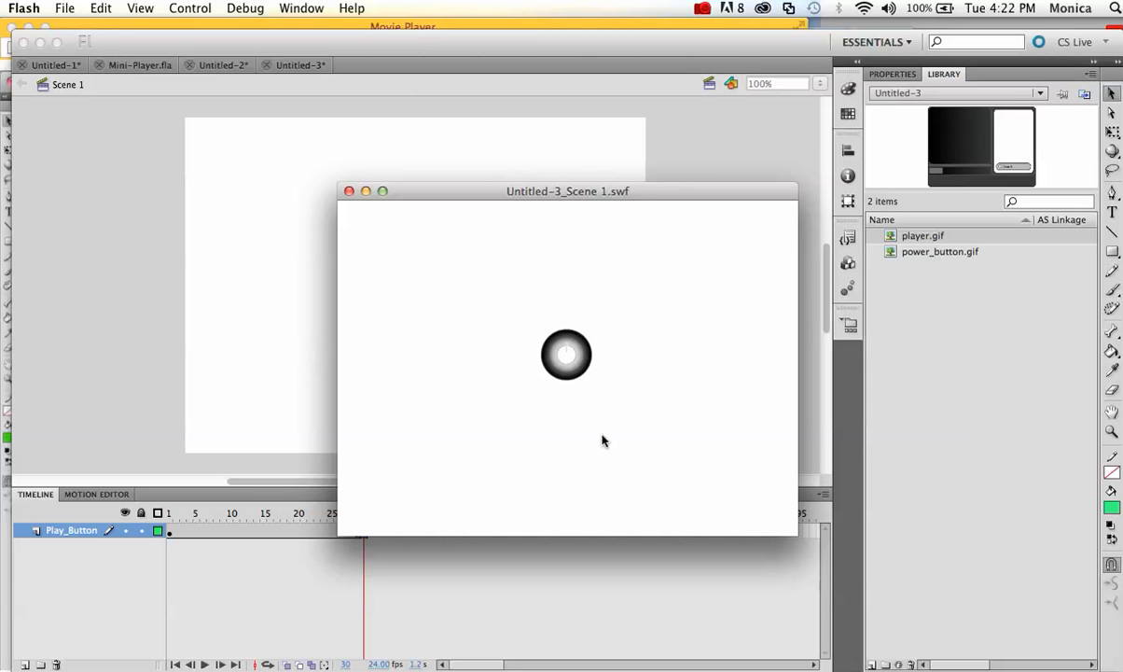
{"action": "left_click", "coordinate": [350, 192]}
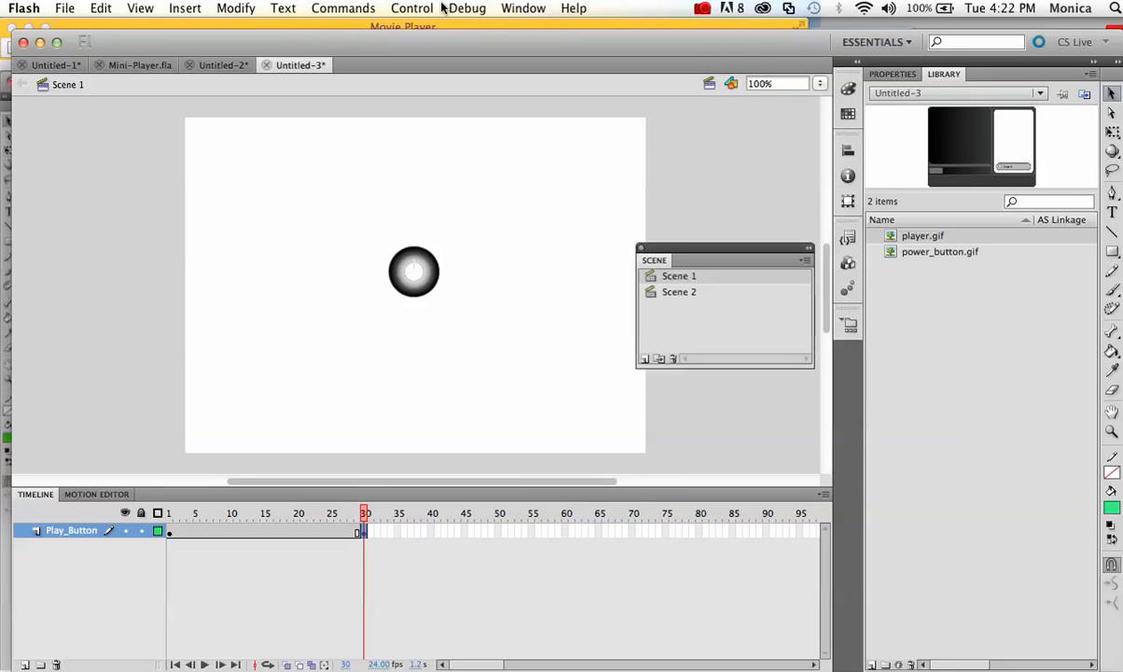
Open the movie playback and testing commands
{"action": "left_click", "coordinate": [403, 11]}
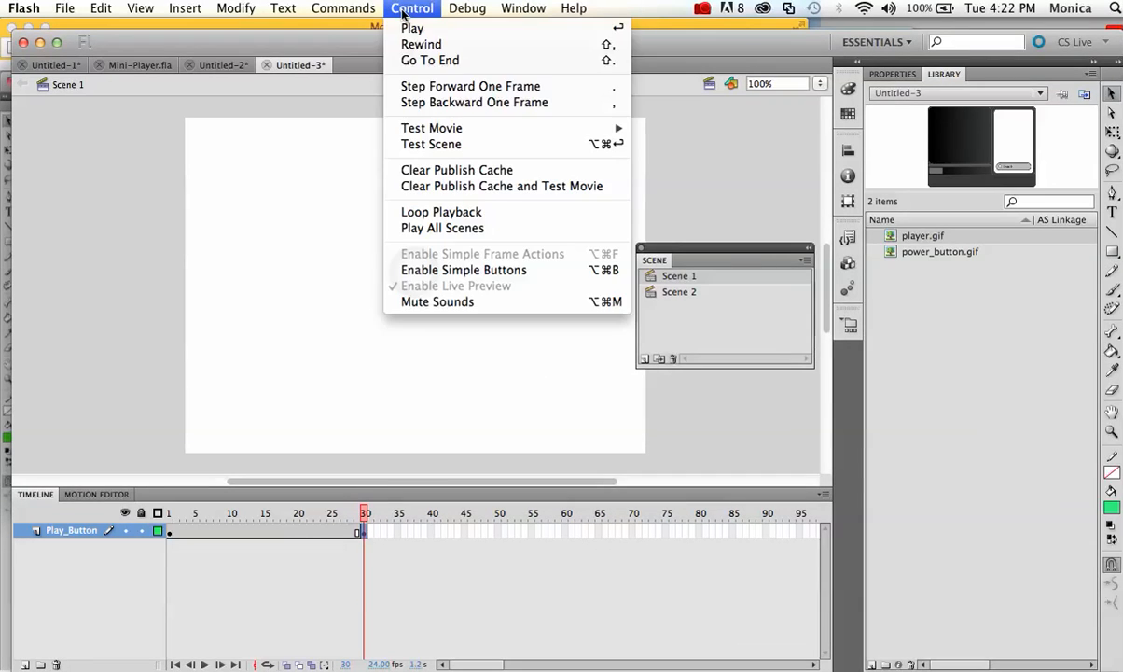